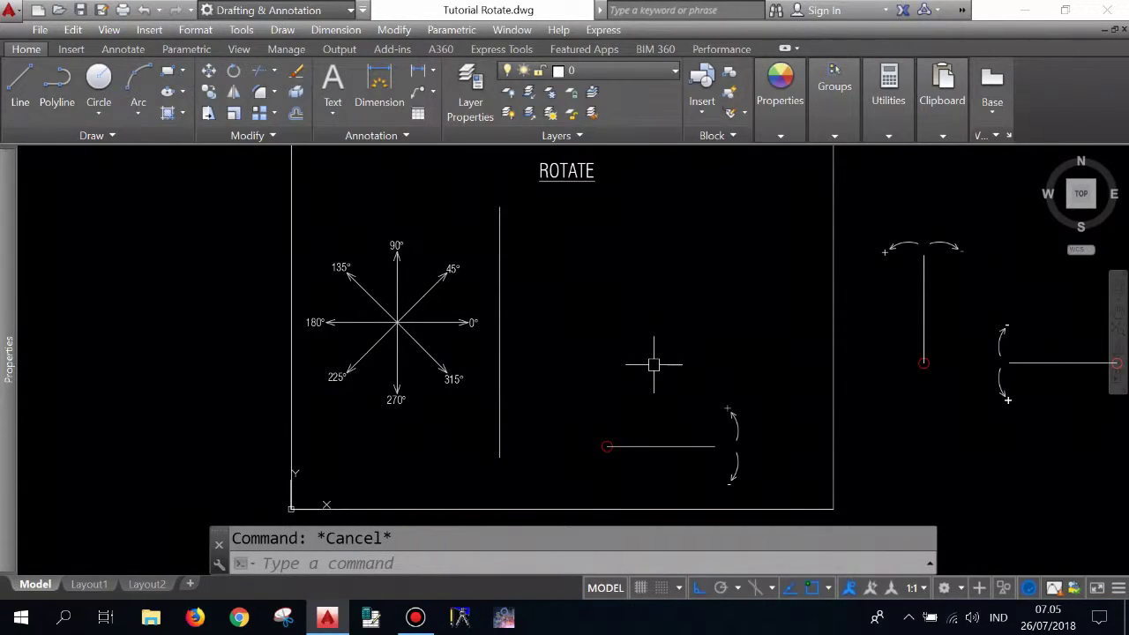
Zoom around the drawing and cancel a mistyped command.
scroll(571, 154, up, 2)
scroll(529, 170, up, 2)
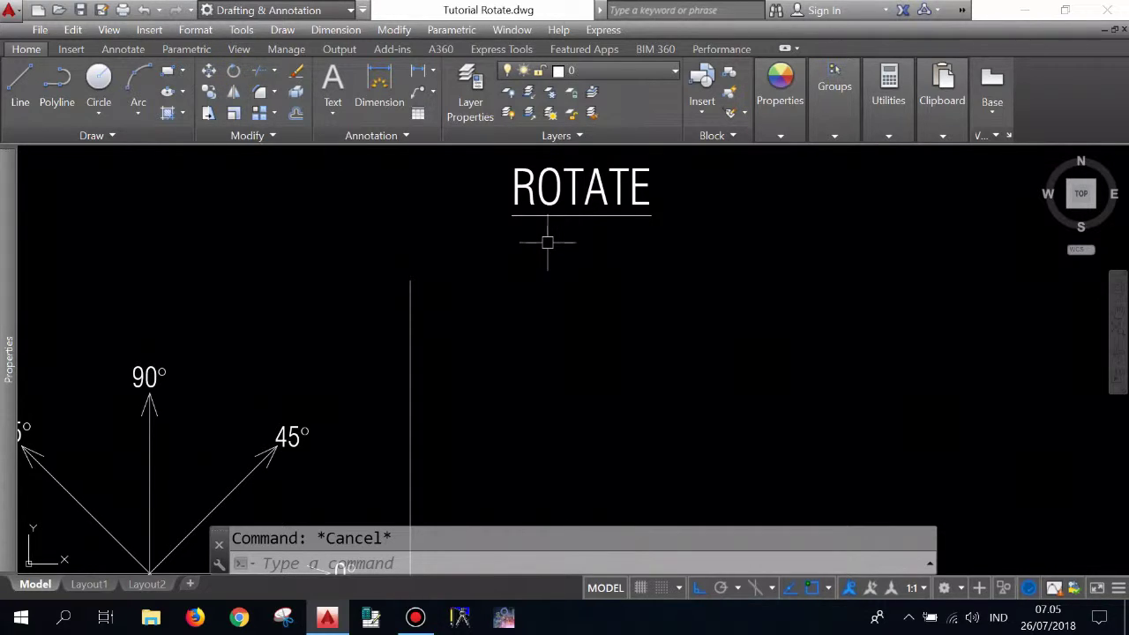
scroll(547, 242, down, 2)
scroll(538, 247, down, 2)
scroll(536, 244, down, 2)
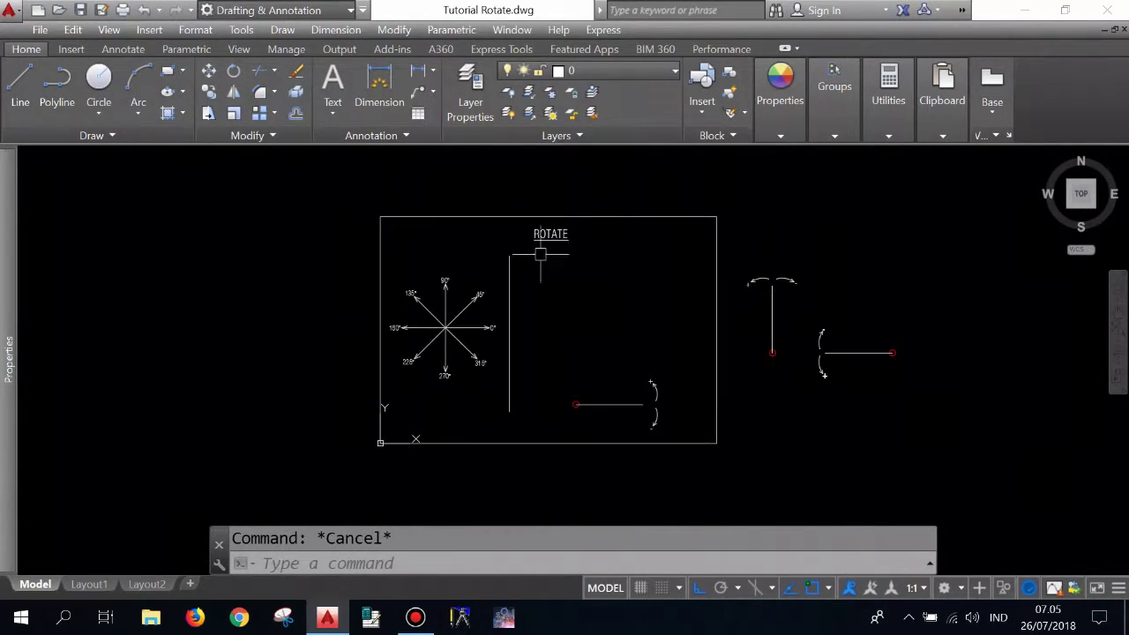
text(r)
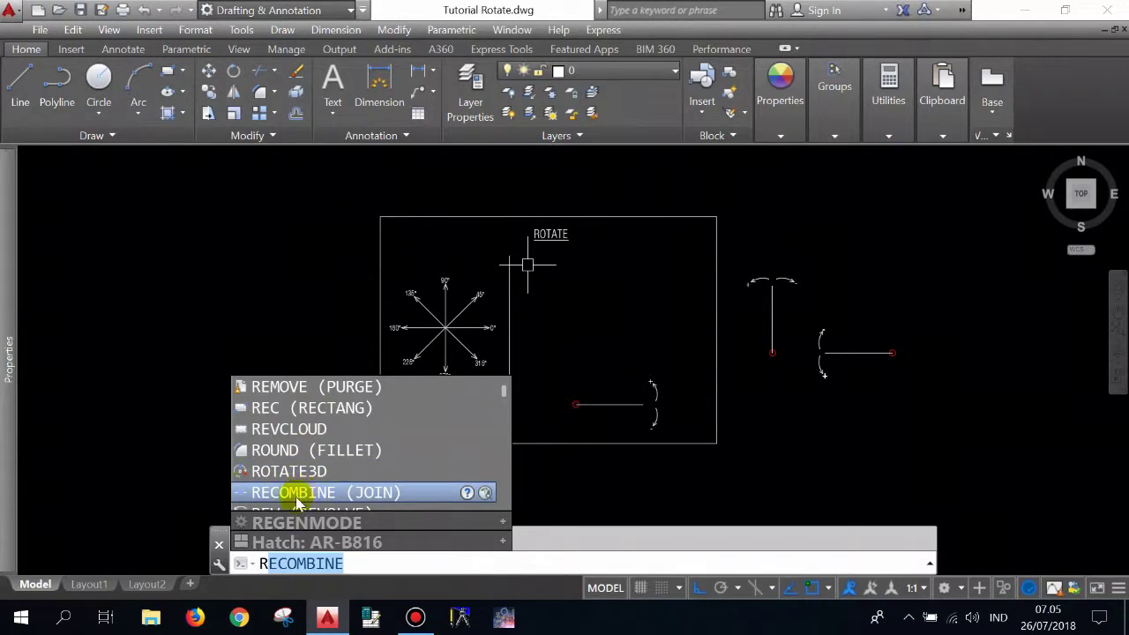
text(ev)
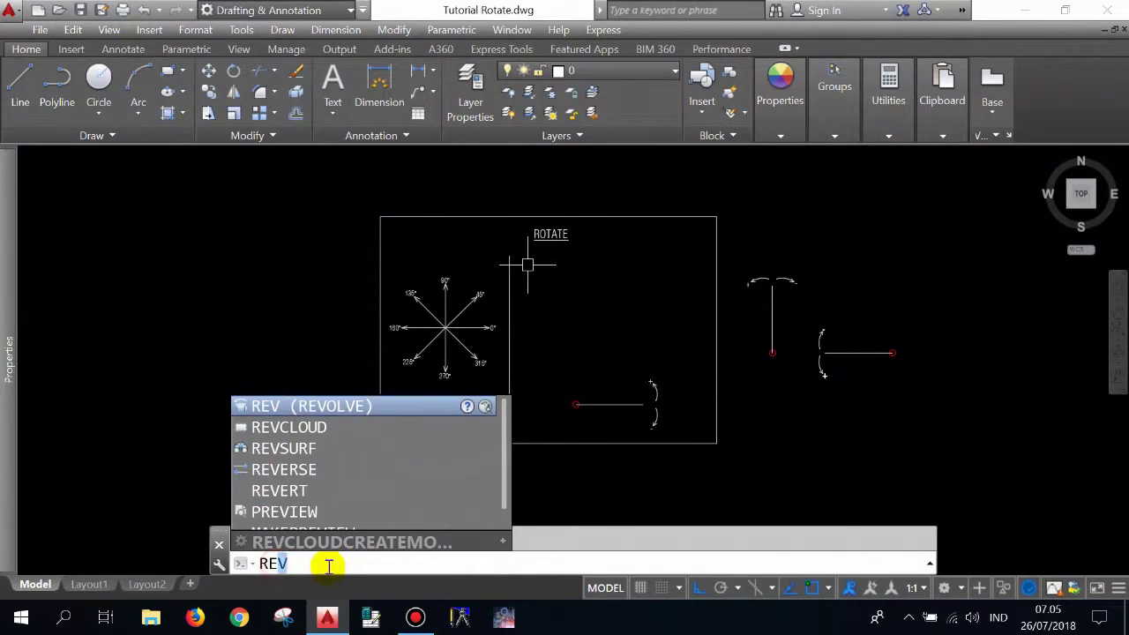
key(BackSpace)
key(BackSpace)
text(o)
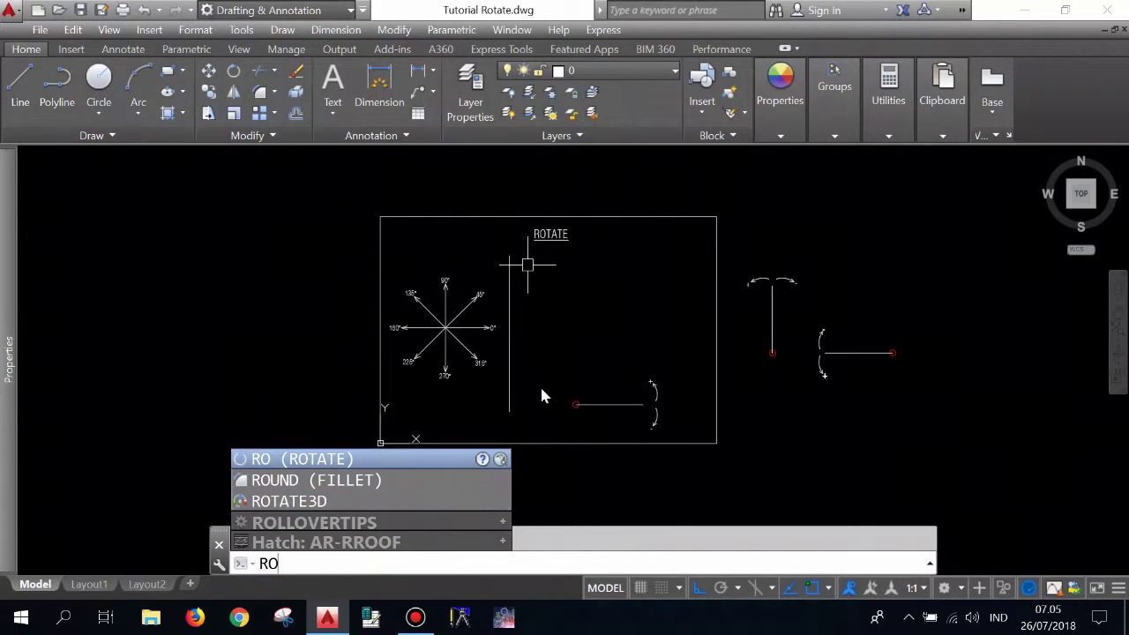
key(Escape)
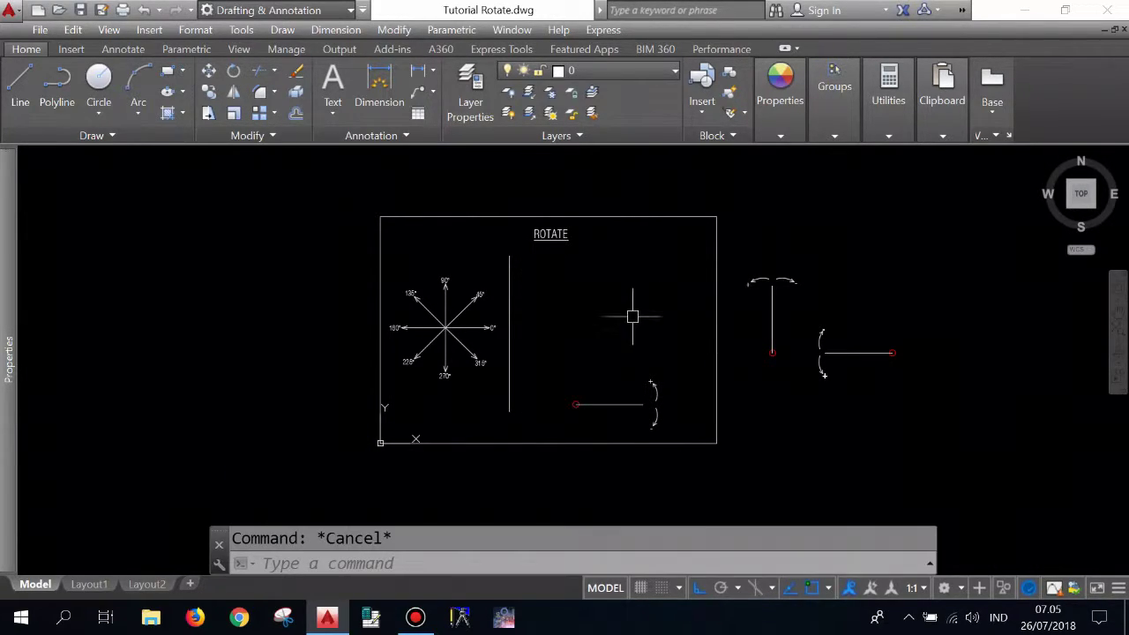
scroll(619, 259, up, 2)
scroll(592, 237, up, 2)
scroll(635, 229, down, 2)
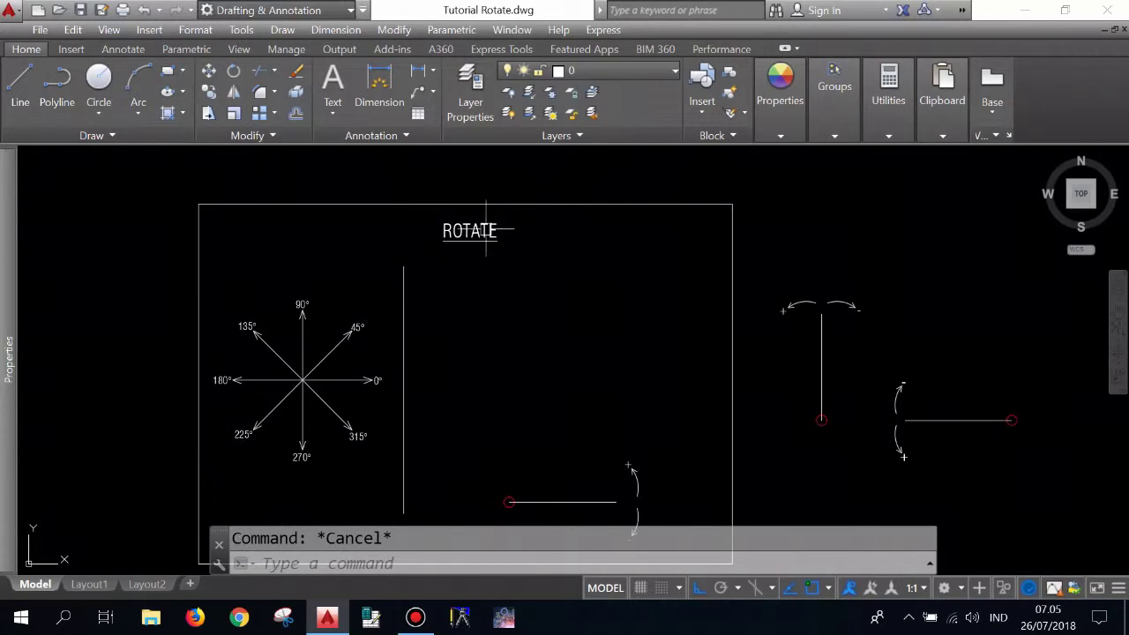
scroll(481, 227, up, 2)
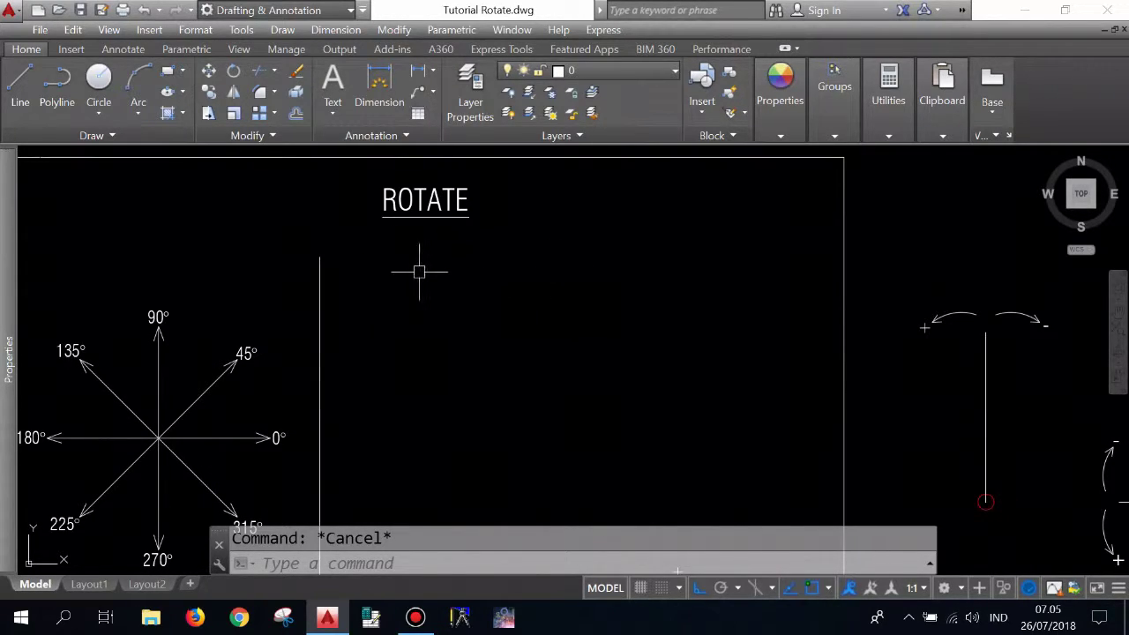
Draw a long thin horizontal rectangle with RECTANG to the right of the vertical line.
text(rec)
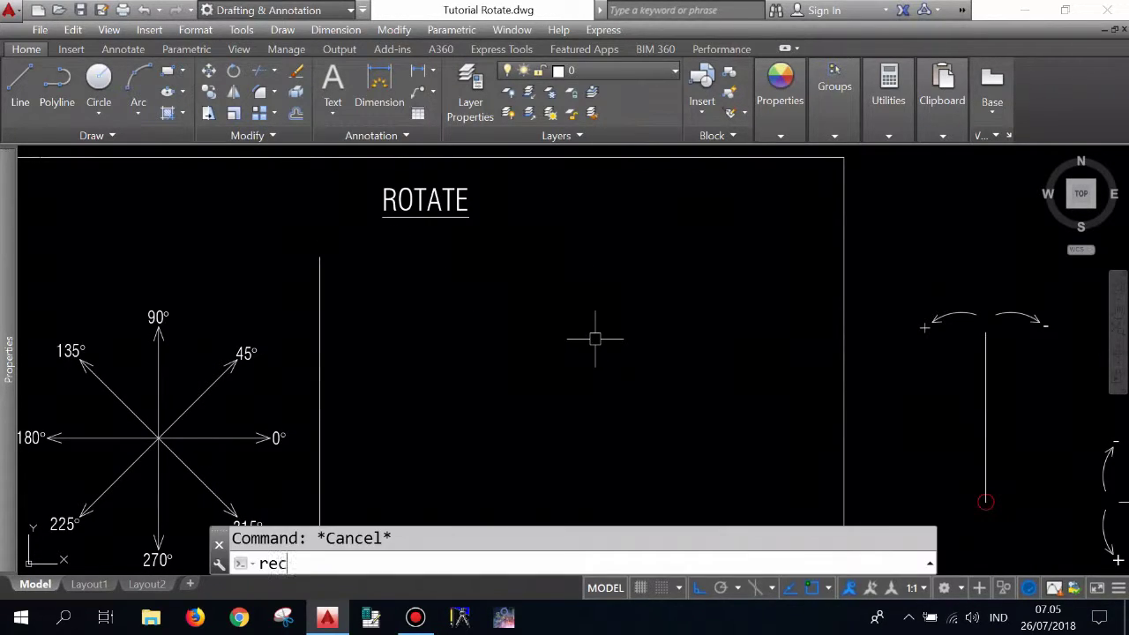
key(Return)
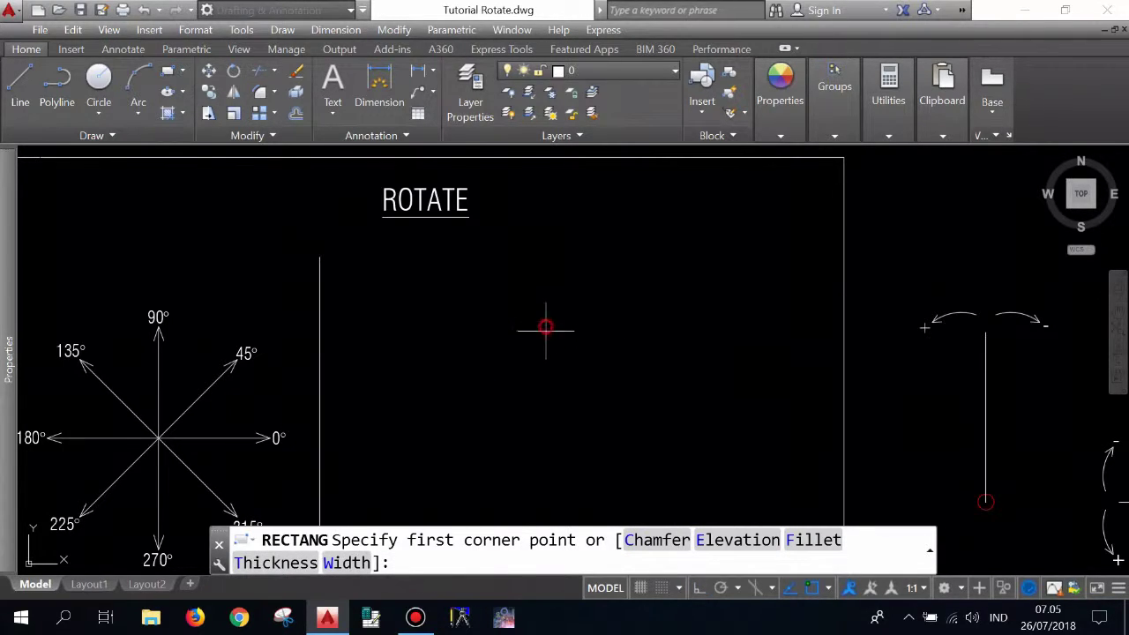
key(Escape)
key(Return)
click(562, 336)
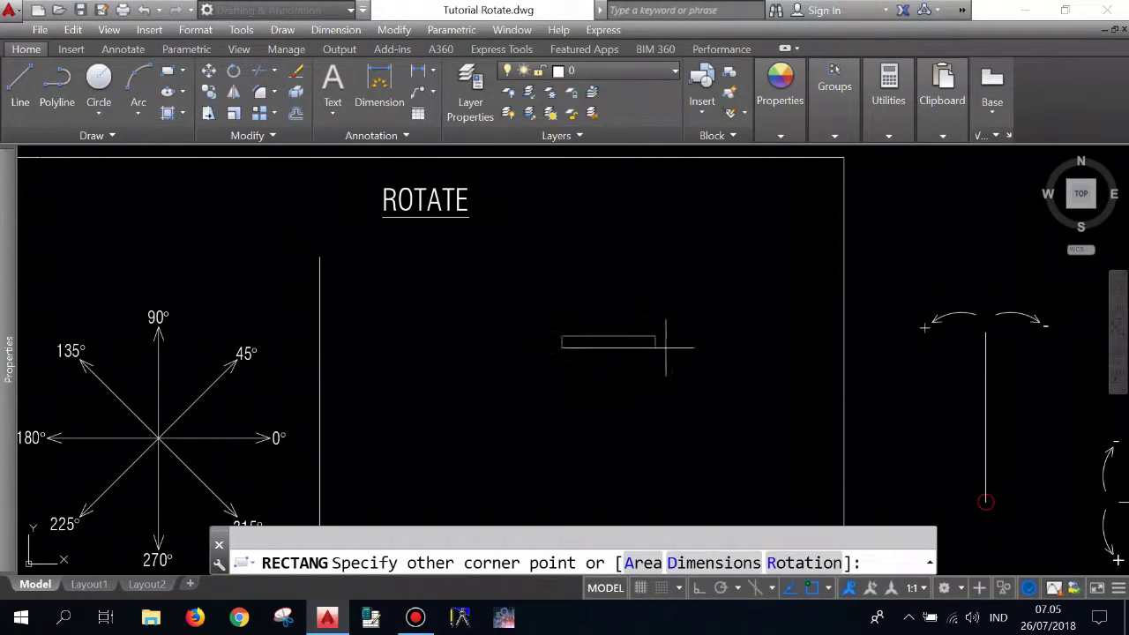
click(739, 362)
scroll(632, 315, up, 2)
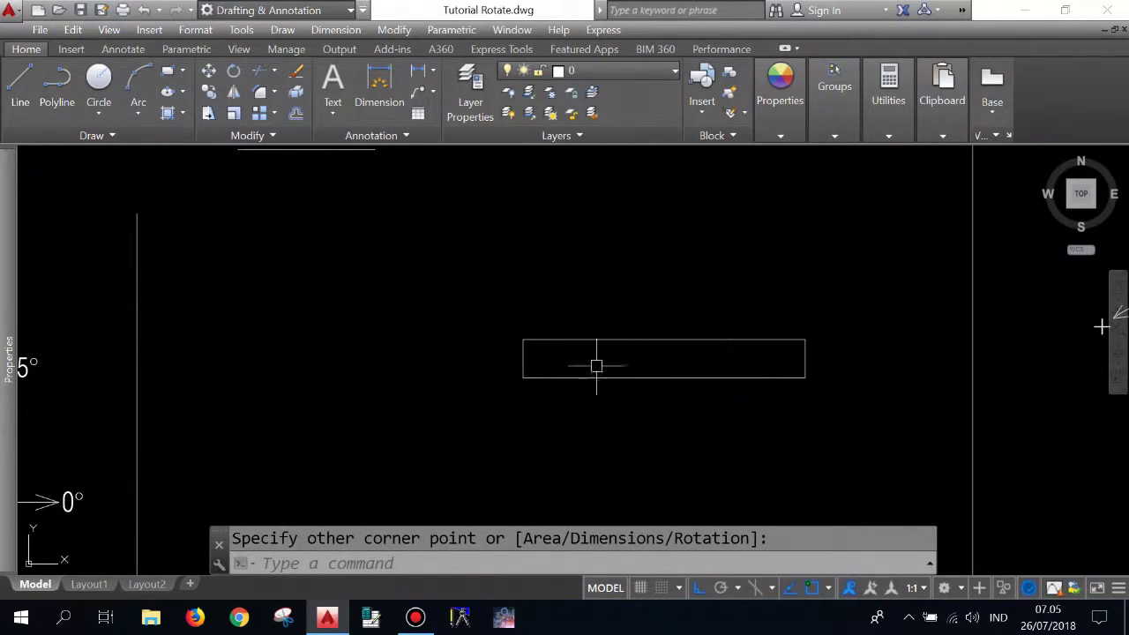
click(233, 70)
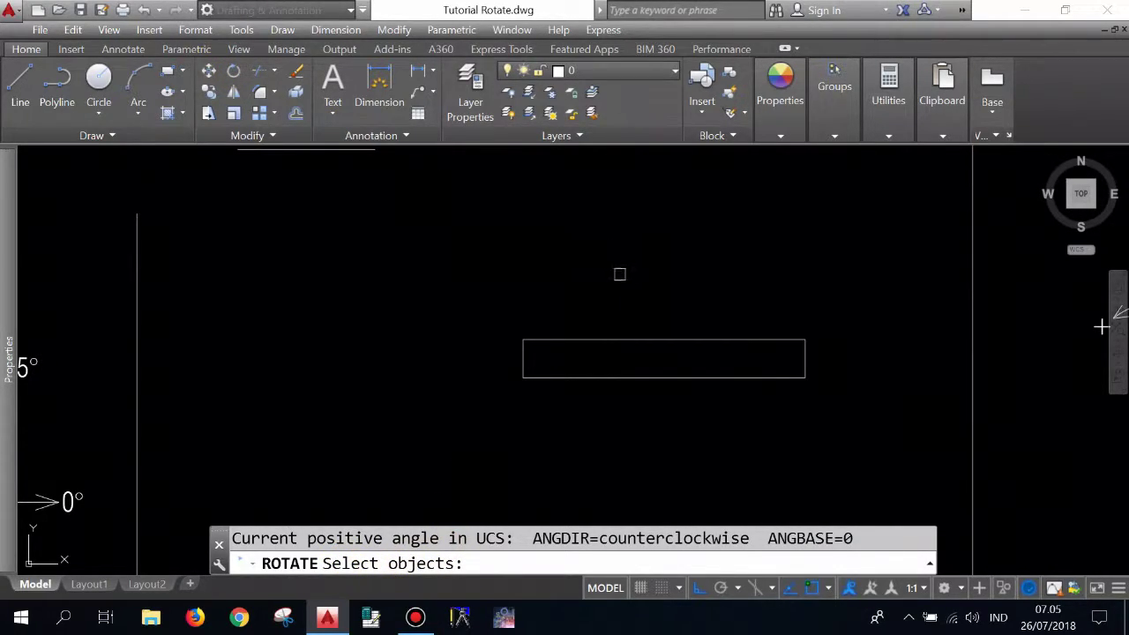
click(613, 376)
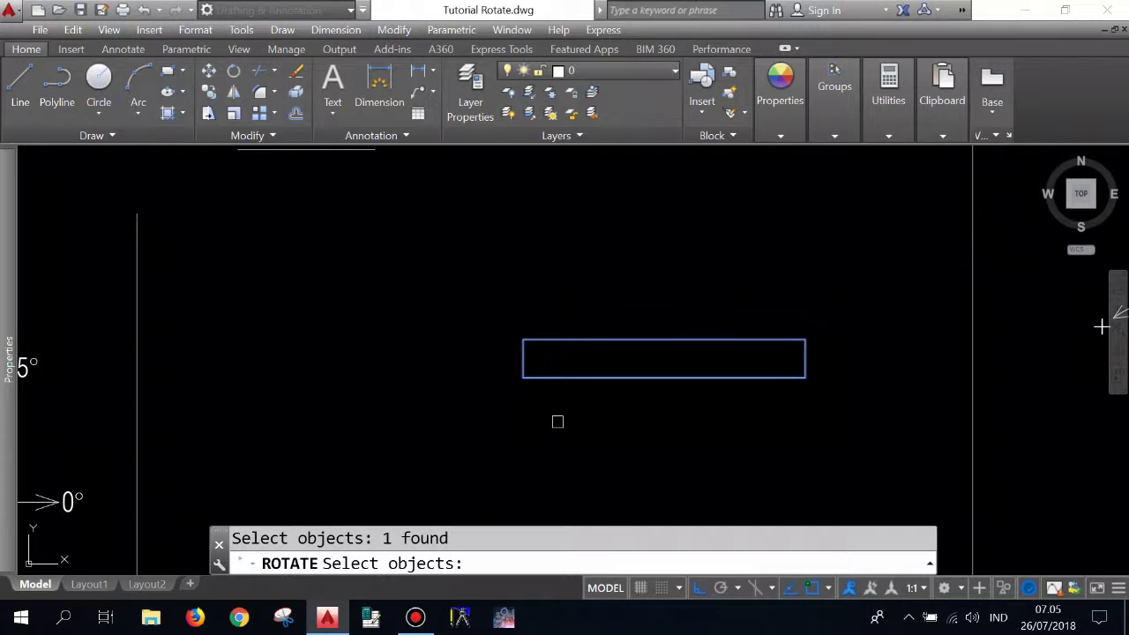
key(Return)
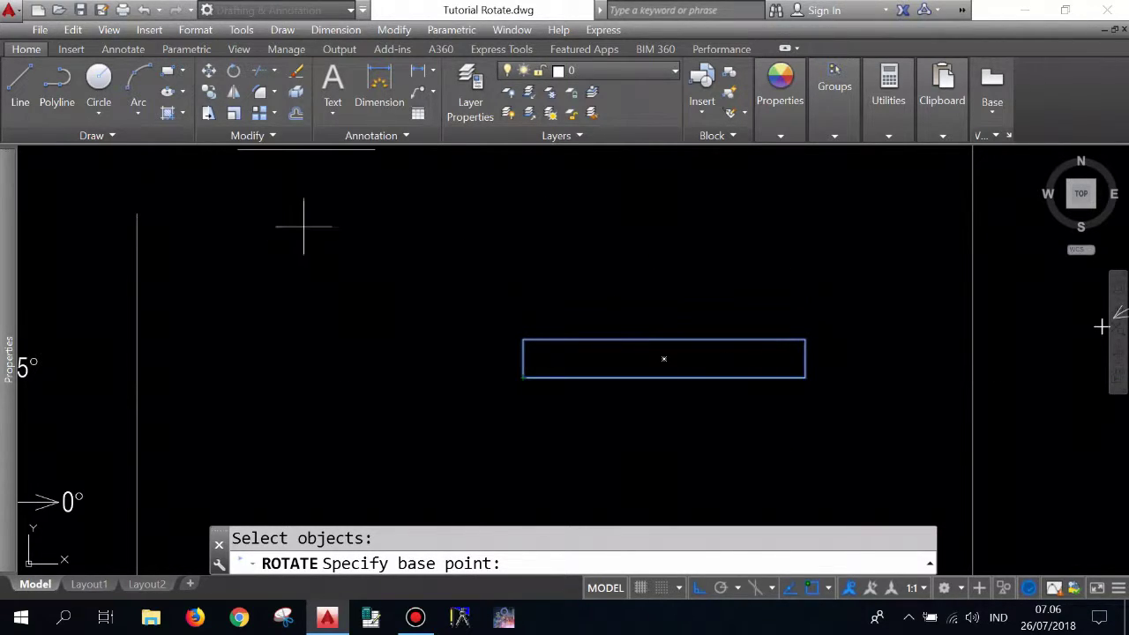
click(523, 377)
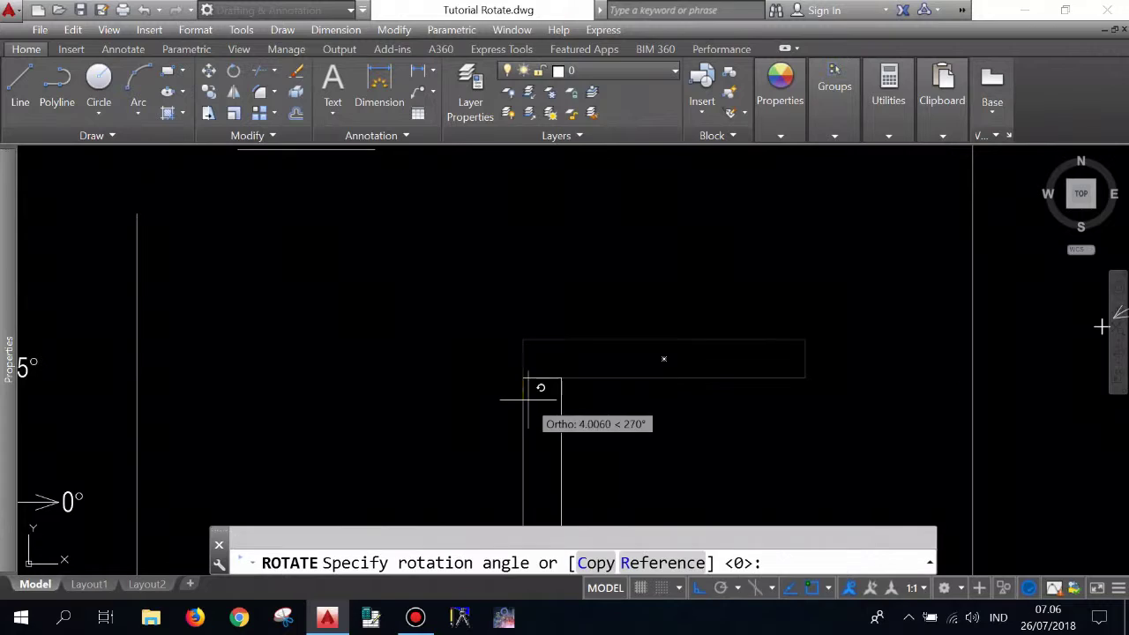
scroll(586, 338, down, 2)
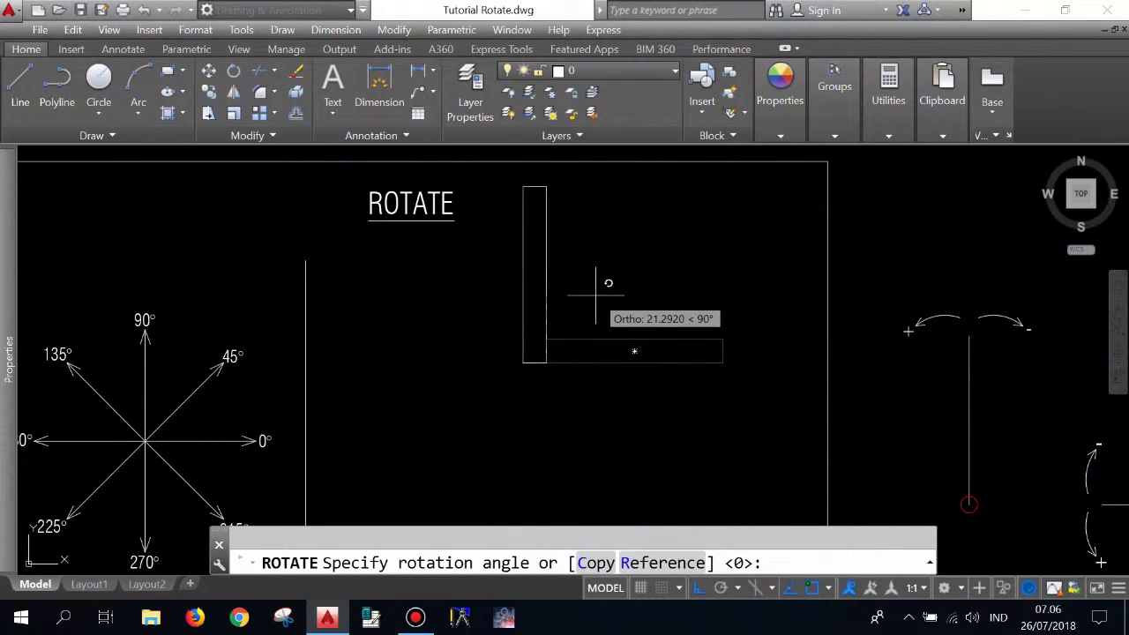
key(F8)
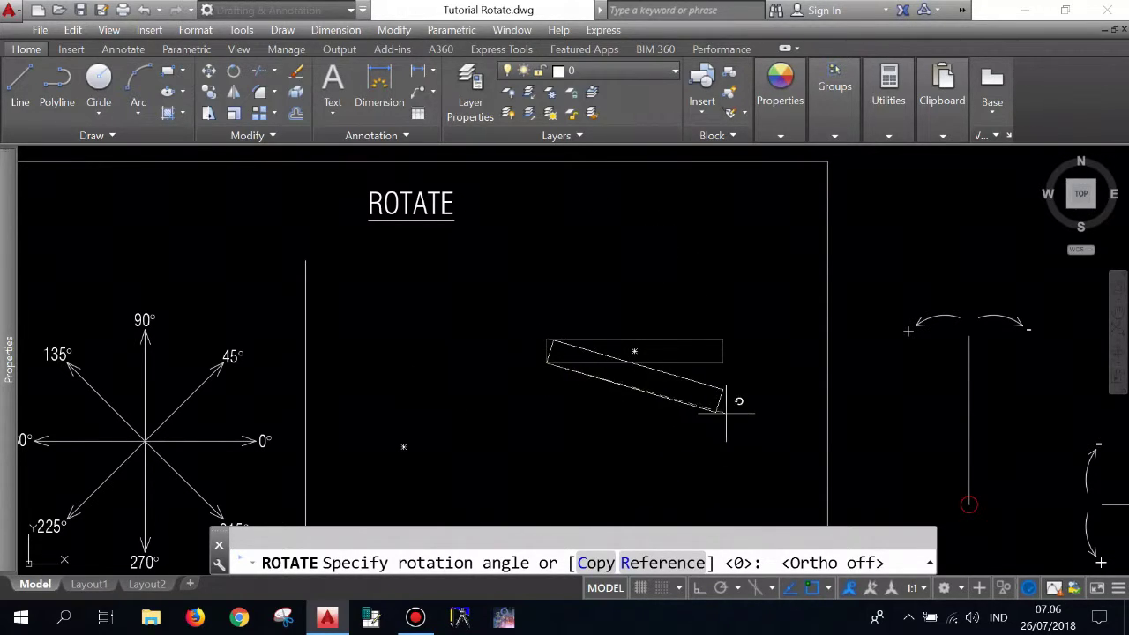
key(F8)
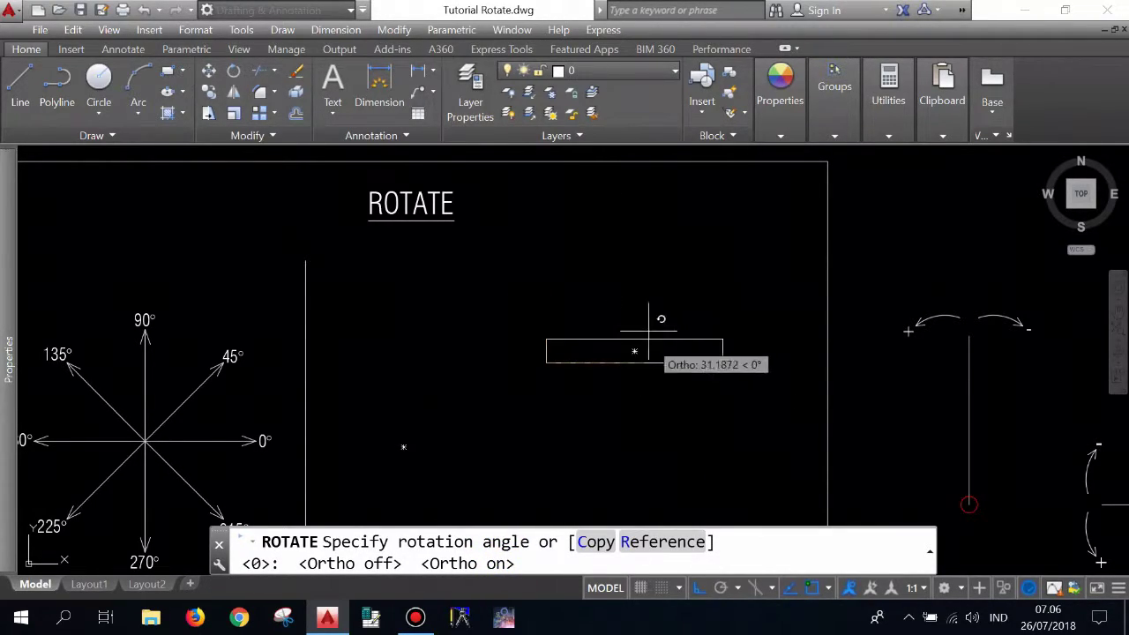
click(570, 242)
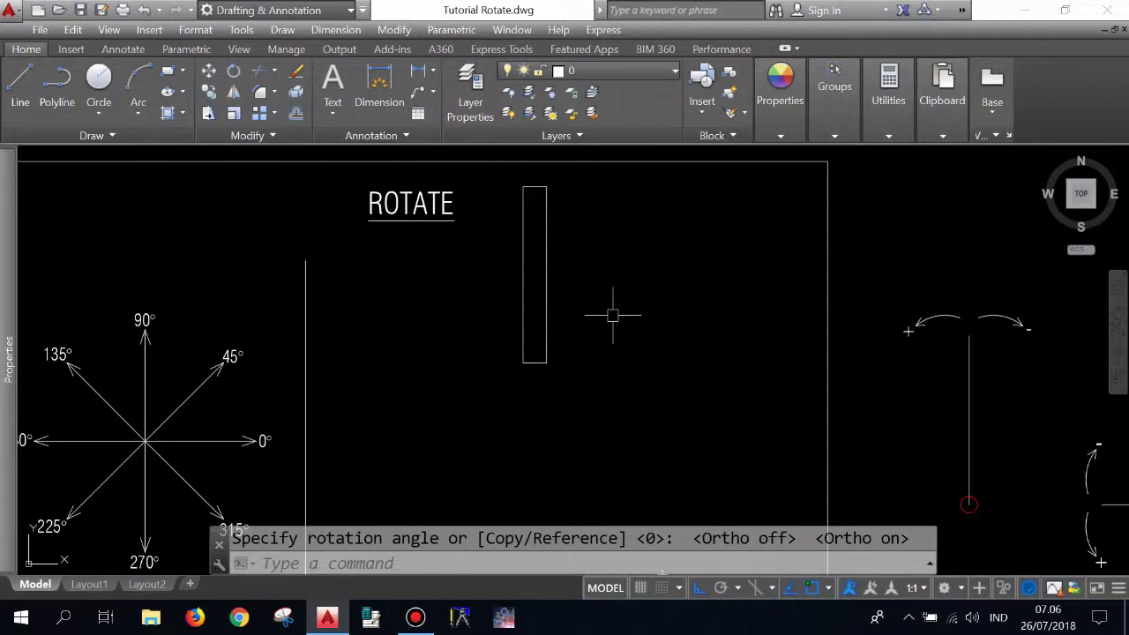
key(ctrl+z)
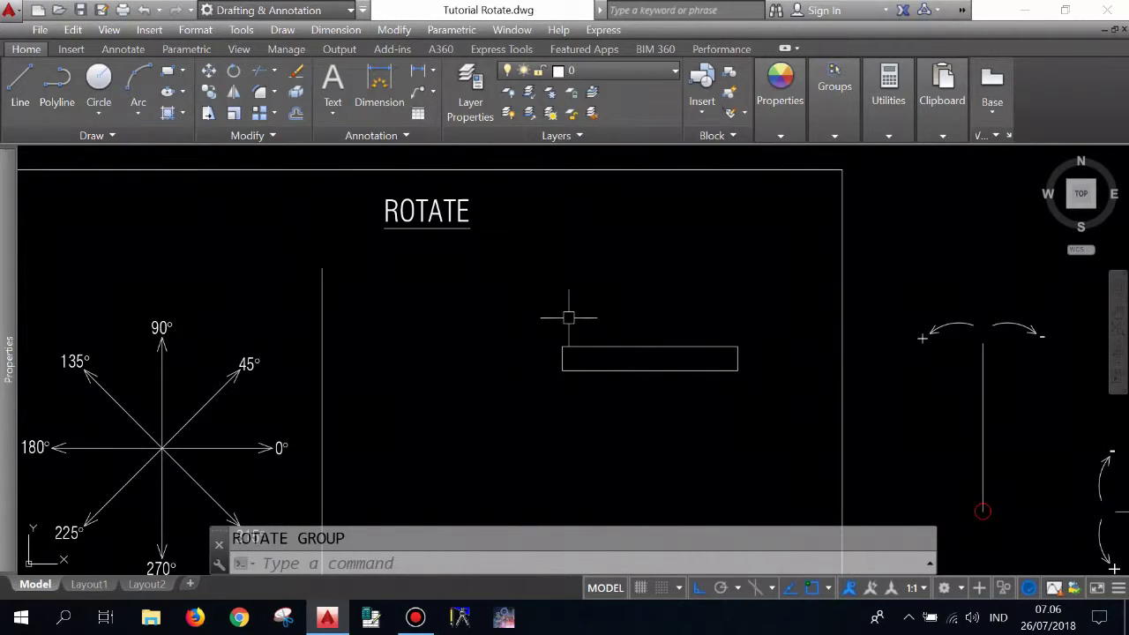
Window-select the rectangle for a move, then cancel the move.
scroll(546, 313, down, 2)
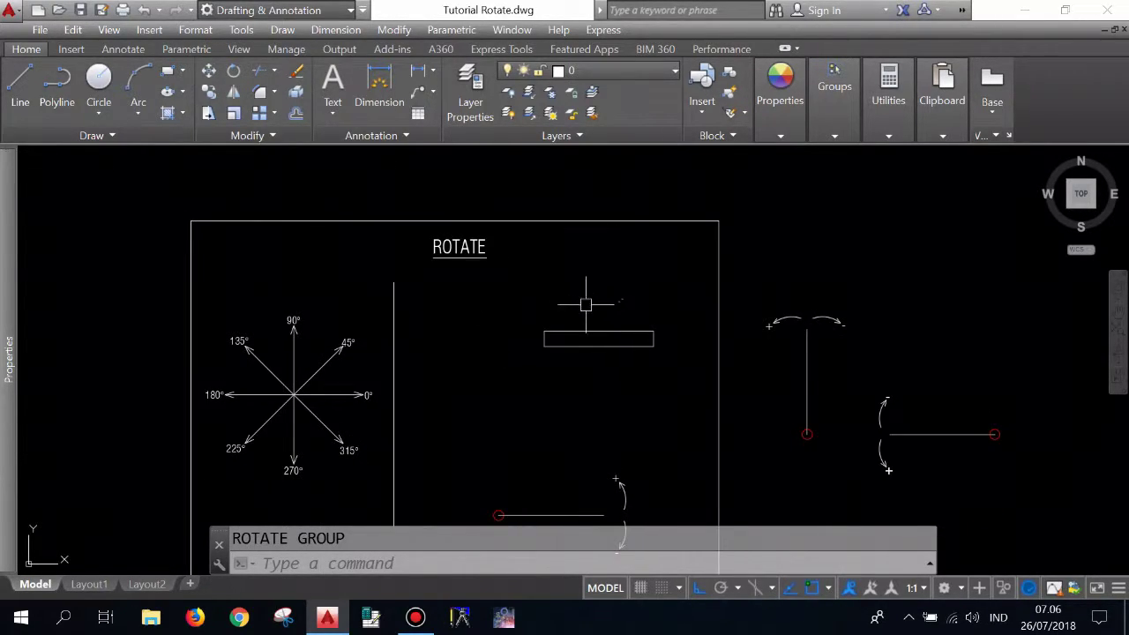
scroll(584, 304, down, 4)
scroll(582, 322, up, 6)
text(m)
key(Return)
click(434, 267)
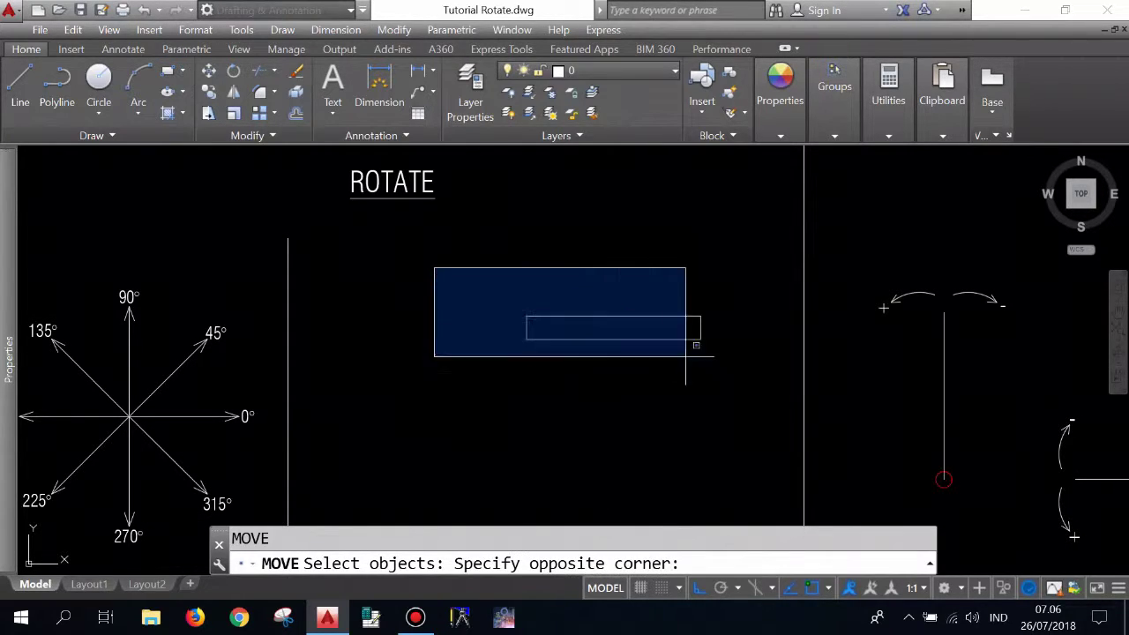
click(697, 348)
key(Return)
click(728, 334)
scroll(654, 290, down, 4)
scroll(654, 290, up, 4)
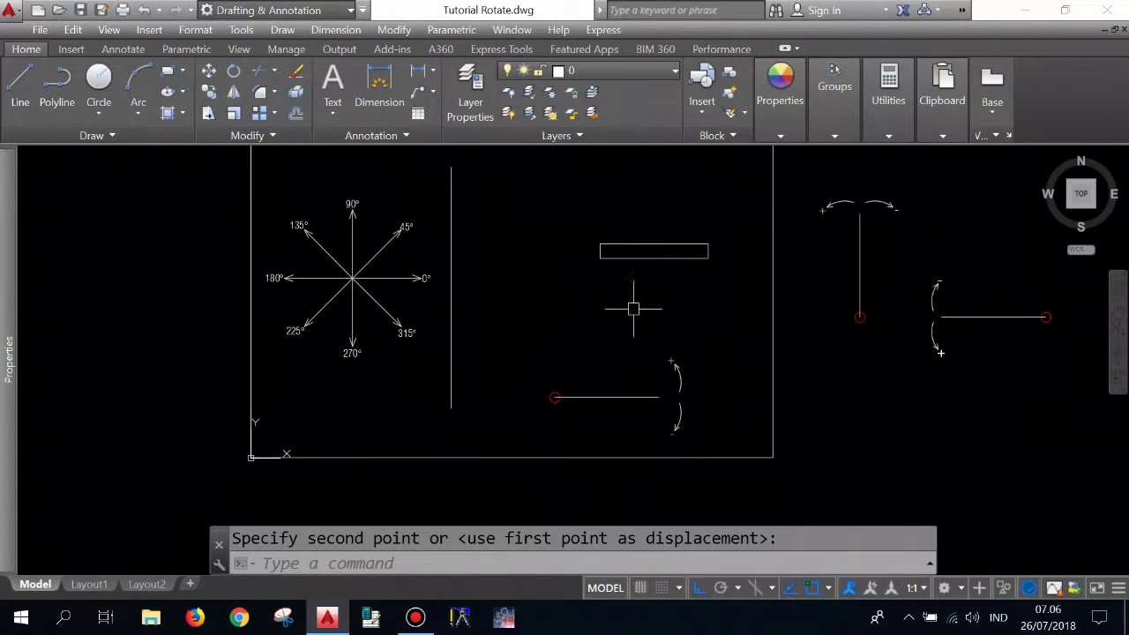
scroll(629, 308, down, 4)
key(Escape)
Delete the rectangle from the drawing.
click(575, 231)
click(711, 322)
key(Delete)
scroll(608, 286, up, 2)
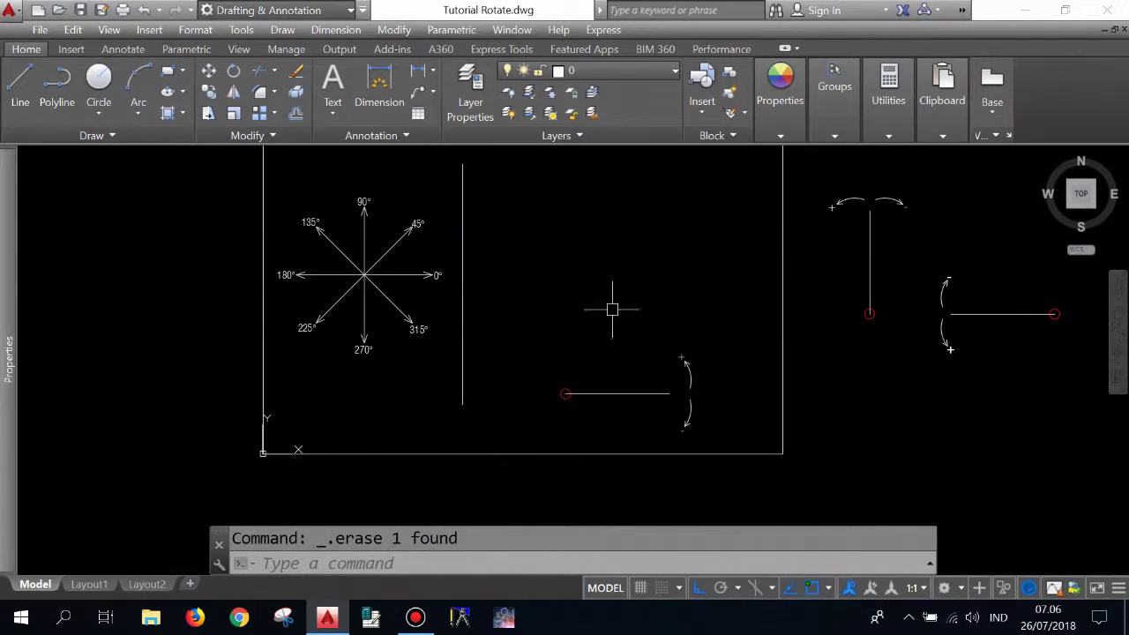
Move the horizontal line and its arc arrows higher in the frame.
key(m)
key(Return)
click(499, 296)
click(792, 505)
key(Return)
click(739, 388)
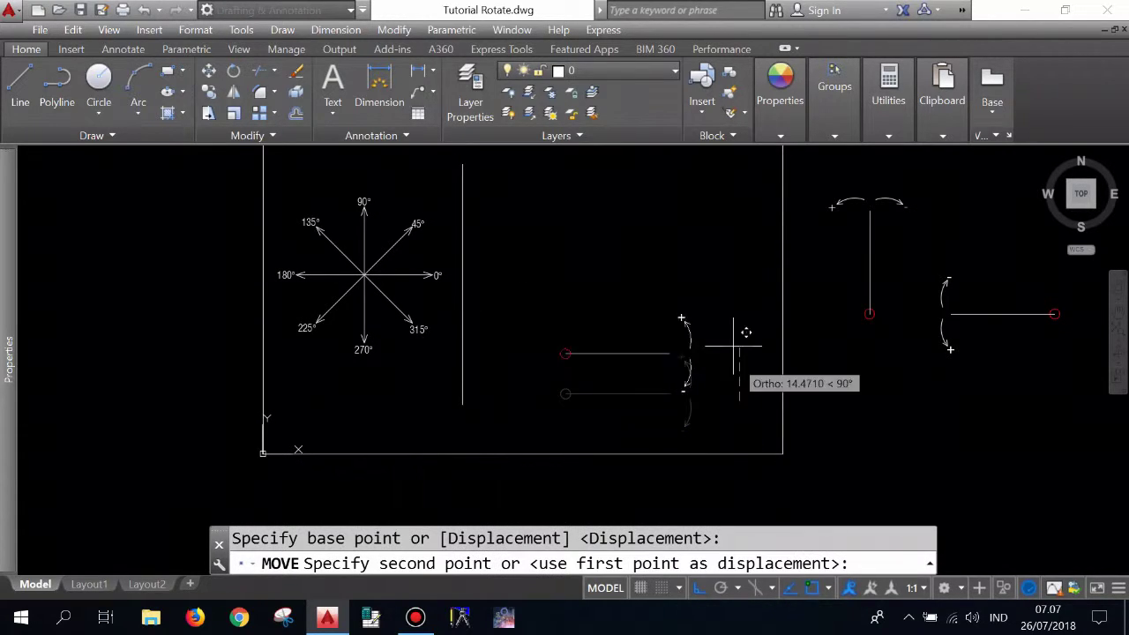
click(726, 245)
Pan and zoom so the horizontal line sits centred in view.
scroll(675, 244, down, 2)
scroll(596, 222, up, 4)
scroll(635, 282, down, 2)
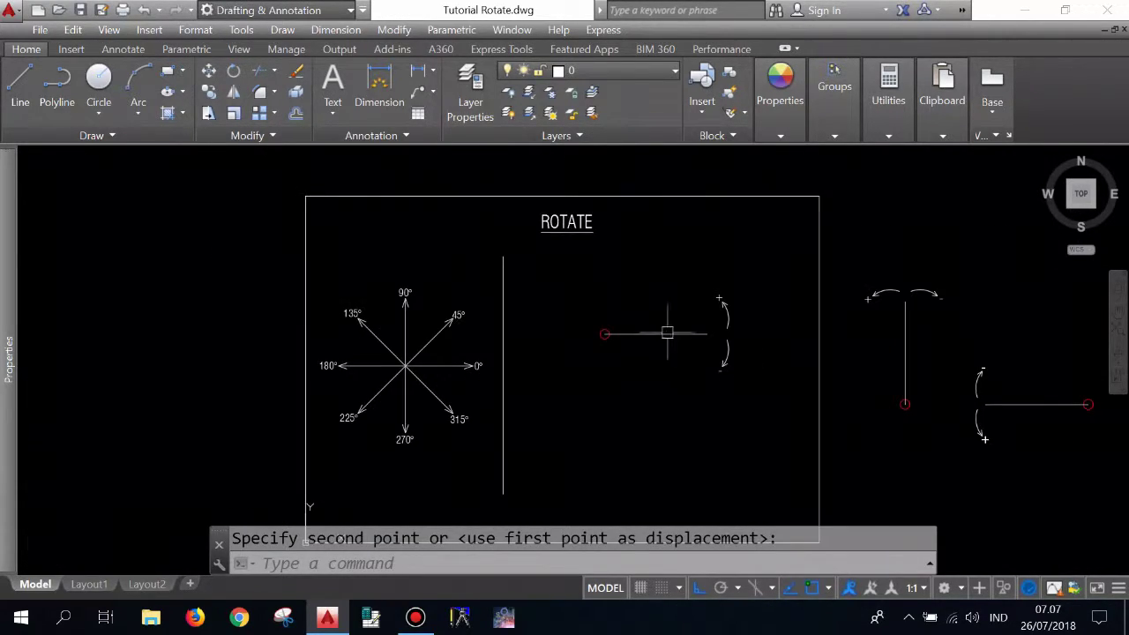
scroll(678, 353, up, 2)
scroll(687, 349, up, 2)
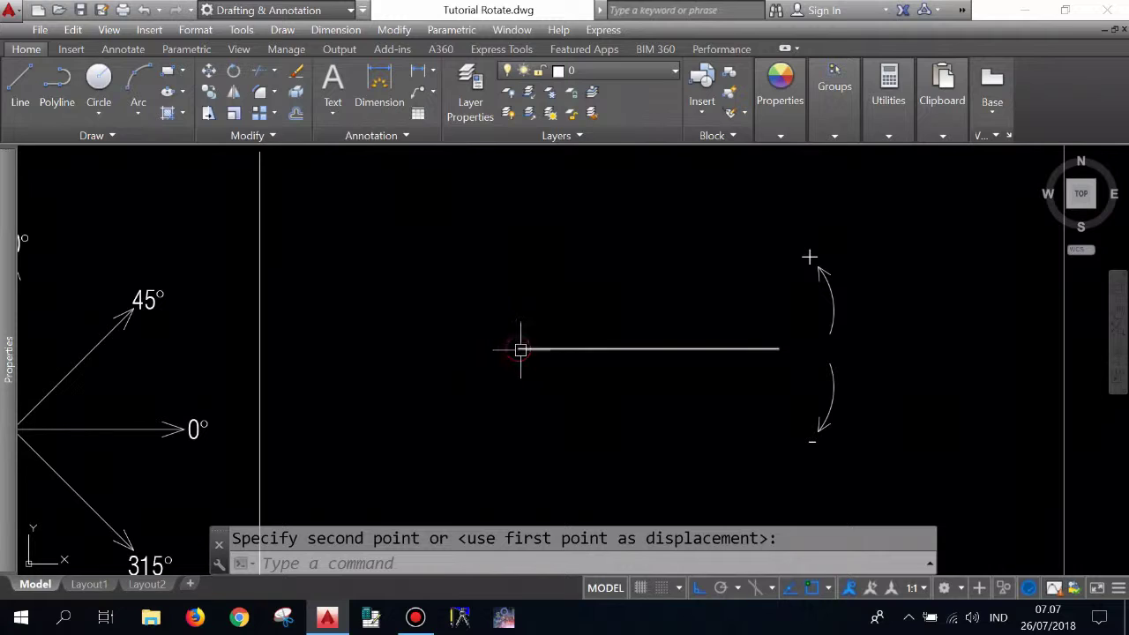
middle_drag(562, 276, 588, 302)
scroll(587, 306, down, 2)
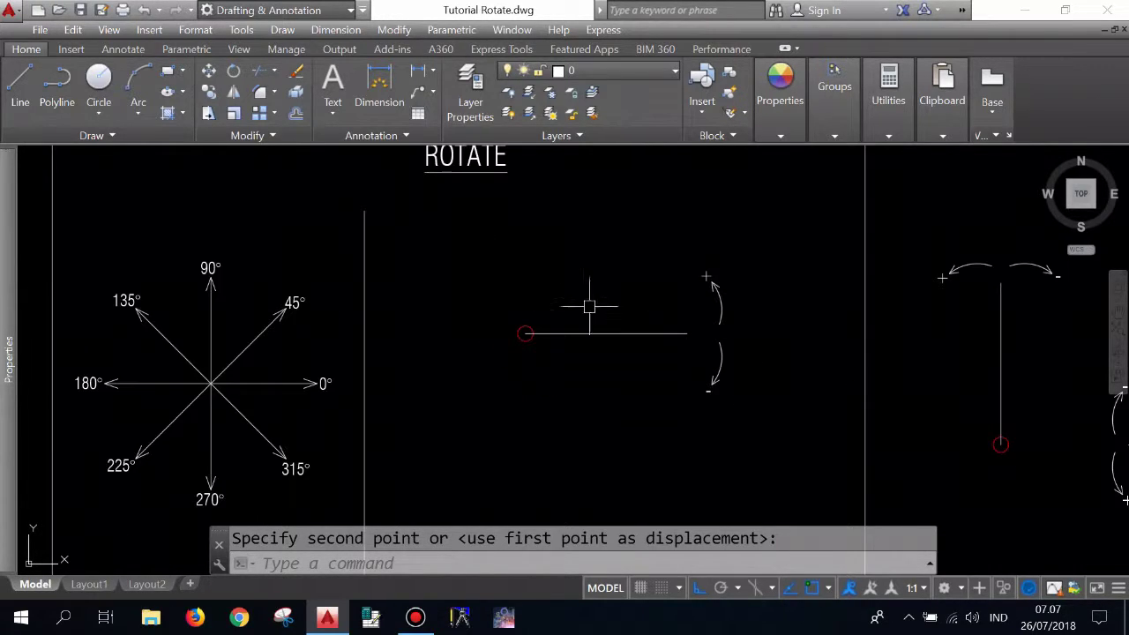
scroll(630, 304, up, 2)
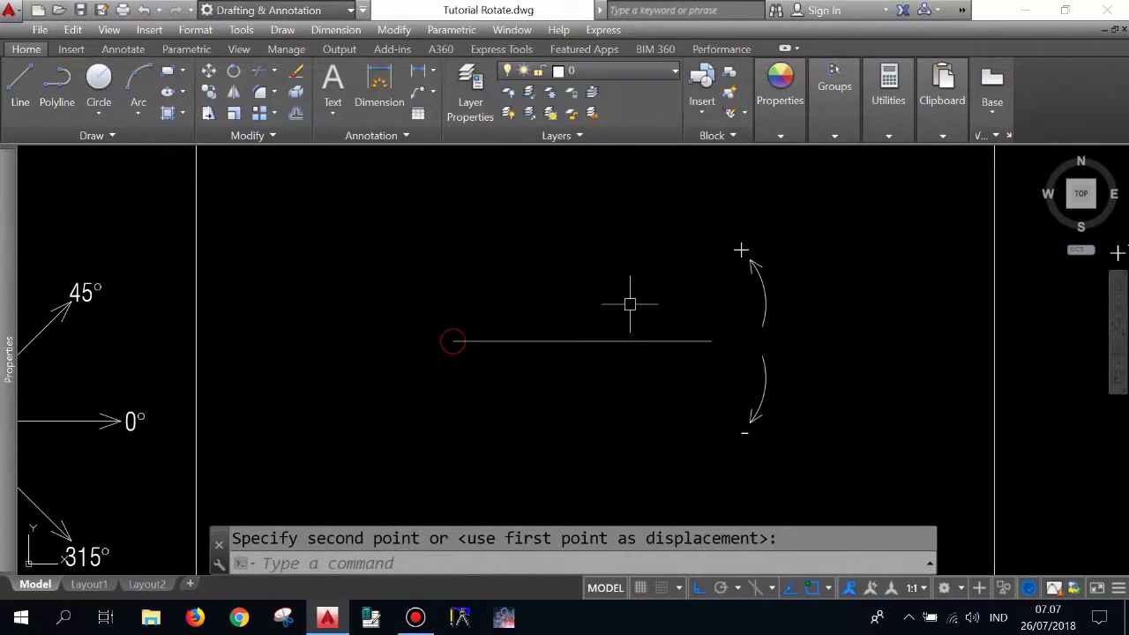
Rotate the horizontal sample line by 45° around its left endpoint.
click(232, 71)
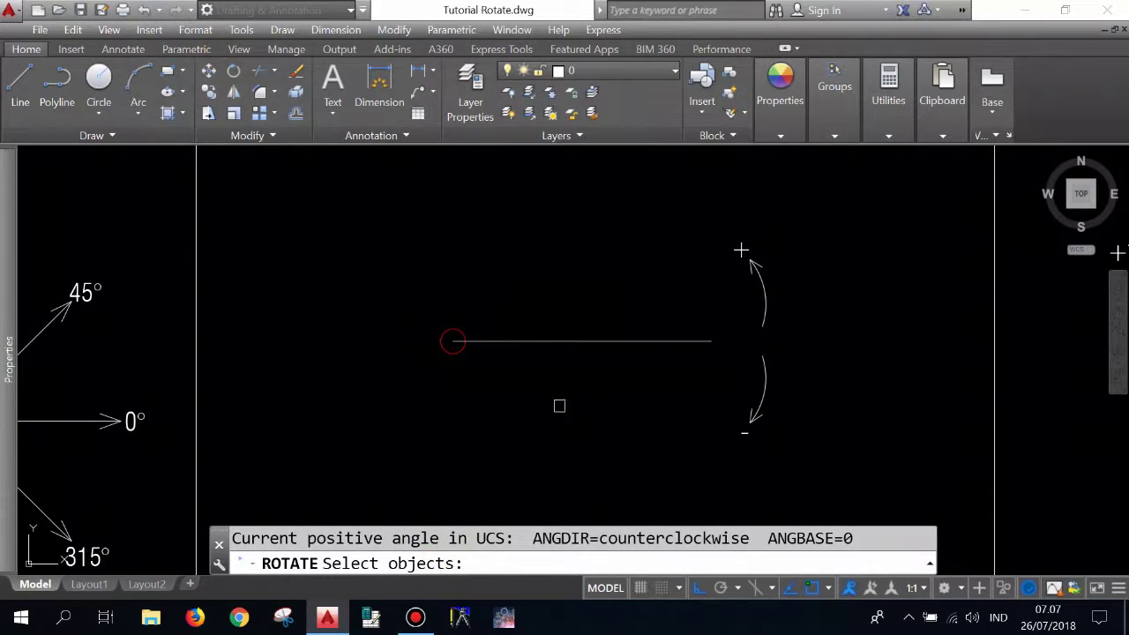
click(661, 376)
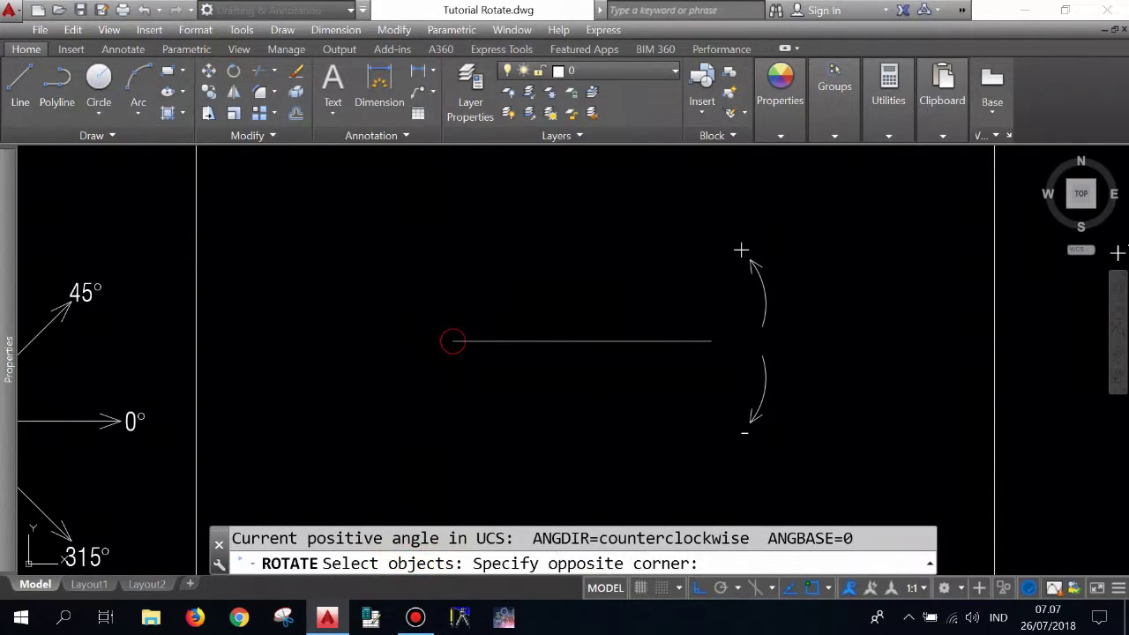
click(576, 268)
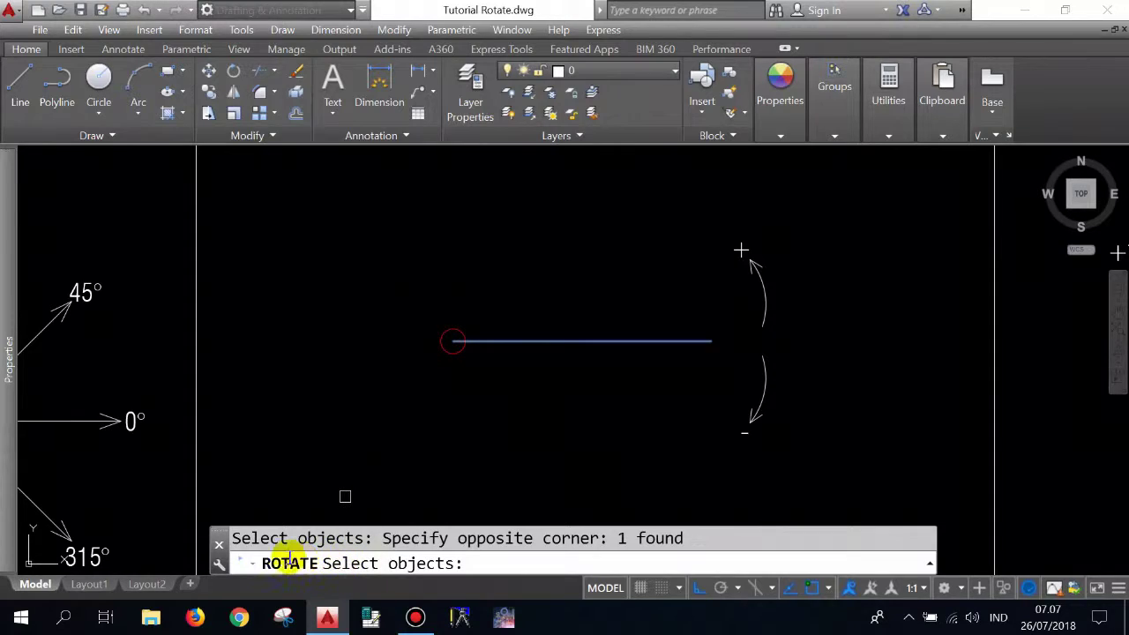
key(Return)
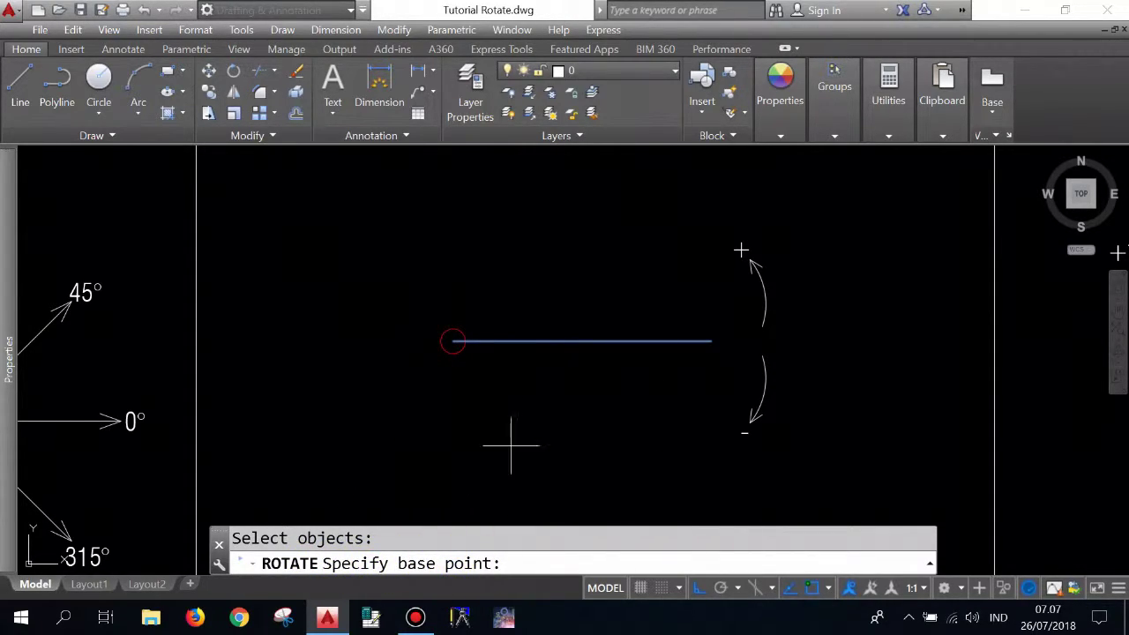
click(452, 341)
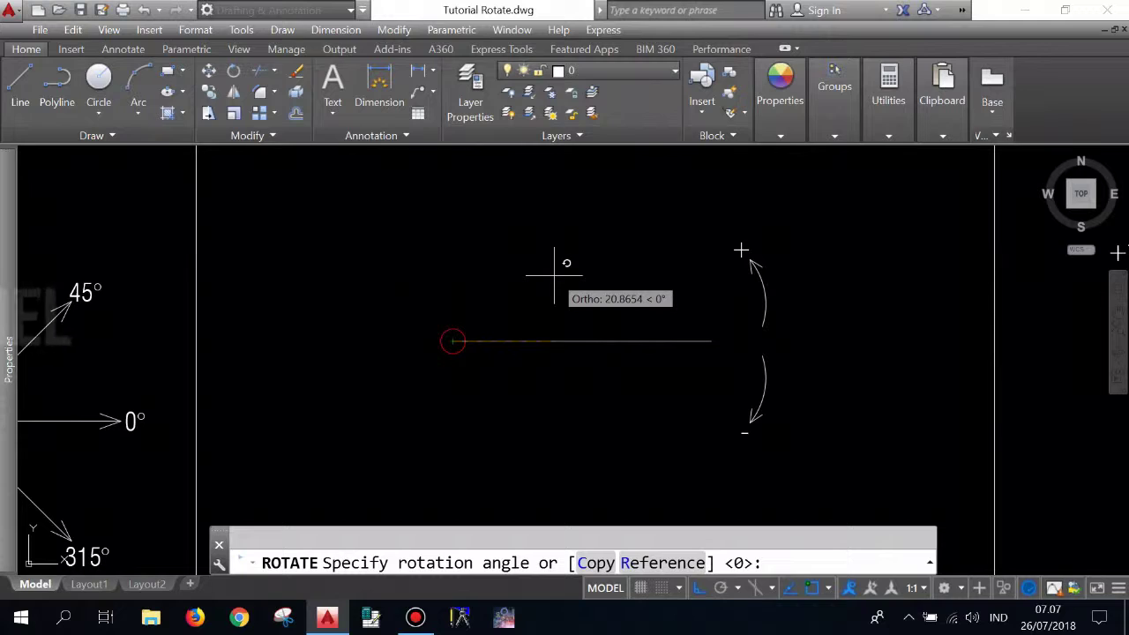
scroll(609, 321, down, 2)
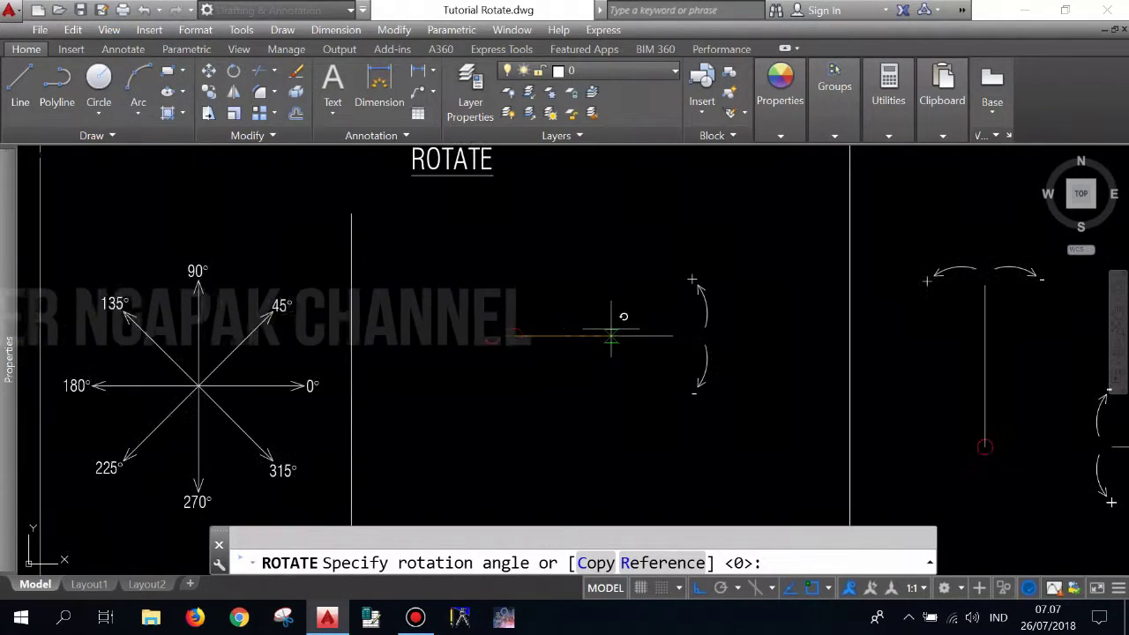
text(4)
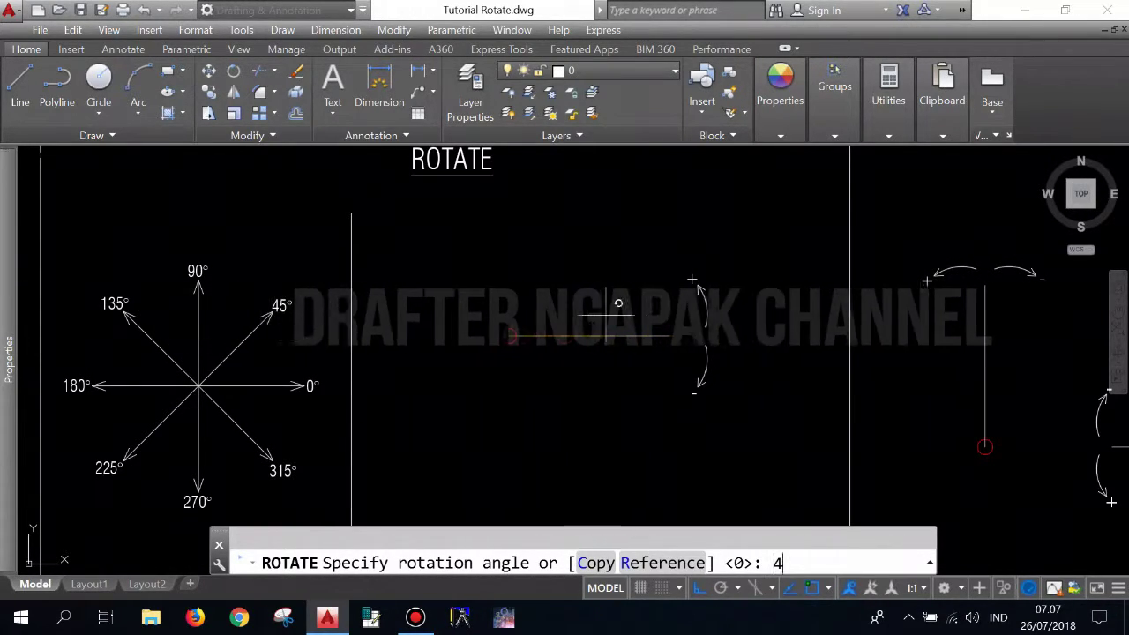
text(5)
key(Return)
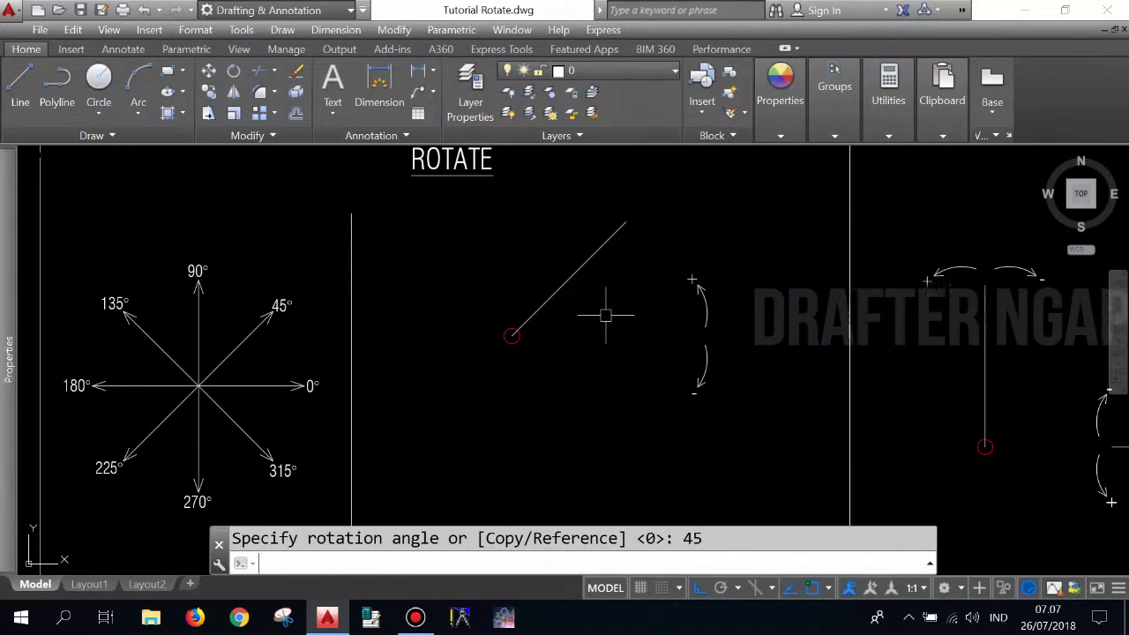
scroll(605, 314, down, 3)
scroll(498, 324, up, 3)
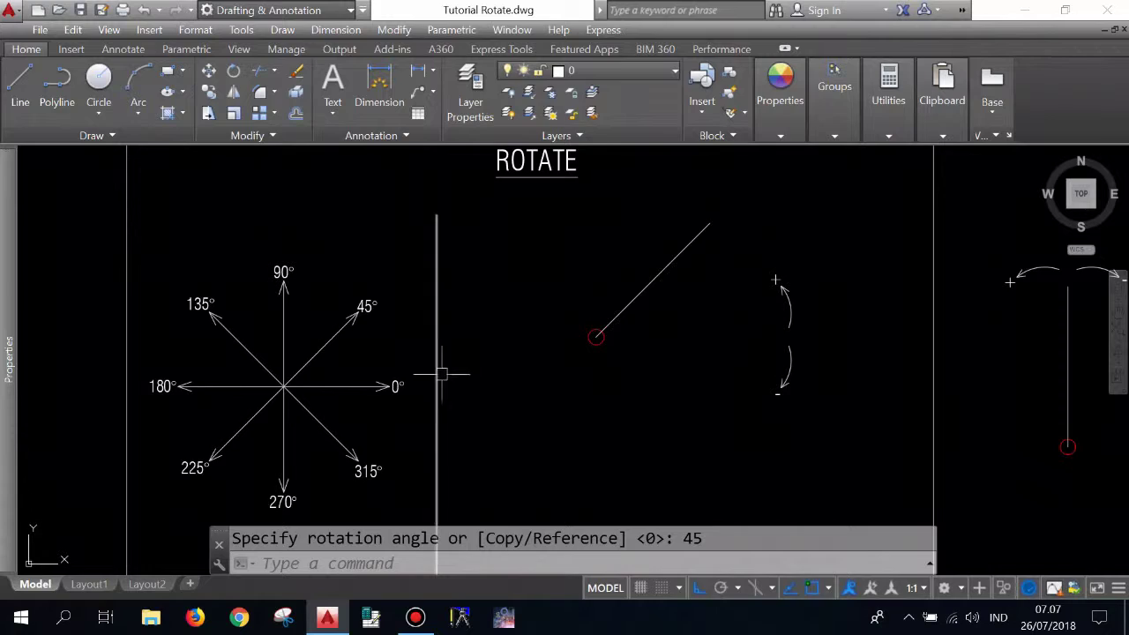
scroll(476, 358, down, 3)
scroll(470, 358, up, 3)
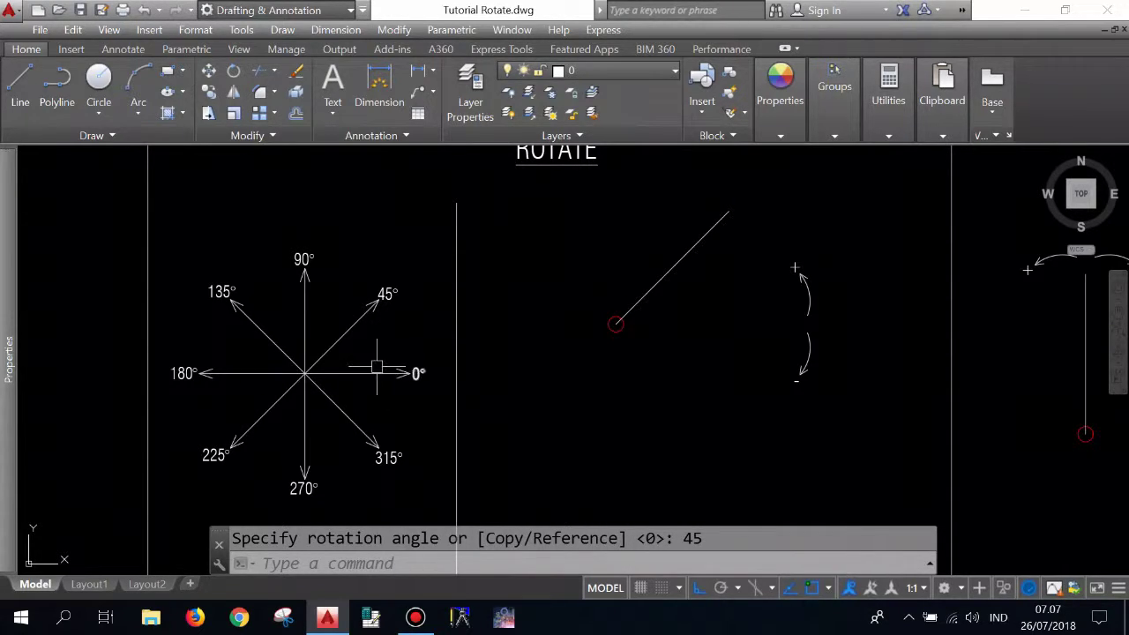
scroll(413, 326, up, 2)
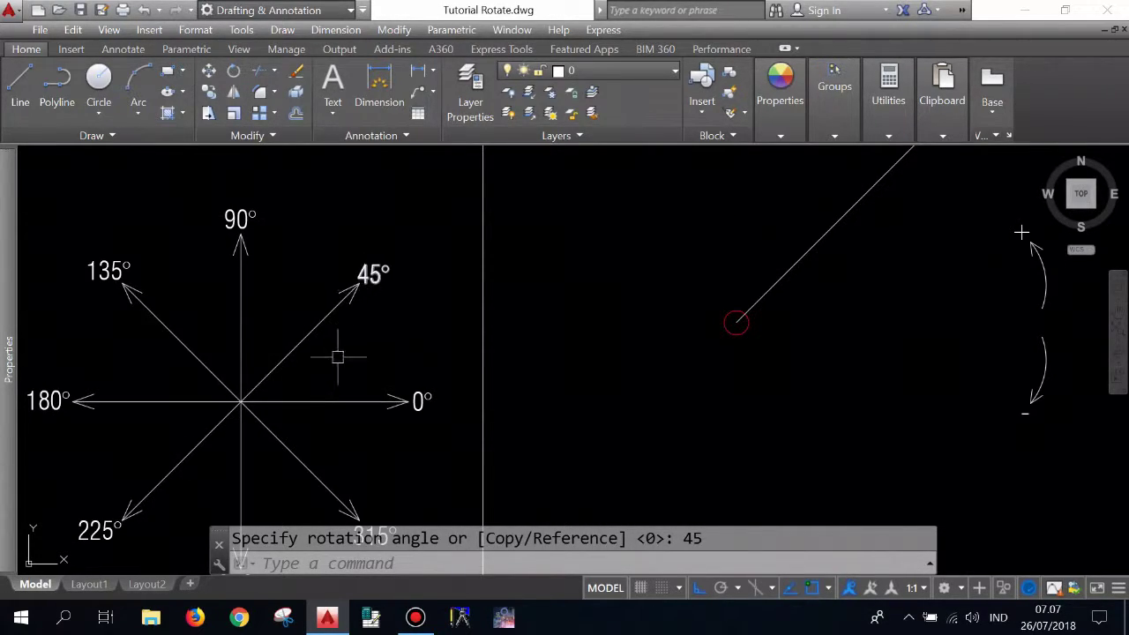
scroll(340, 356, down, 2)
Abandon a copy-paste and a line command, then undo the 45° rotation.
key(Return)
click(621, 302)
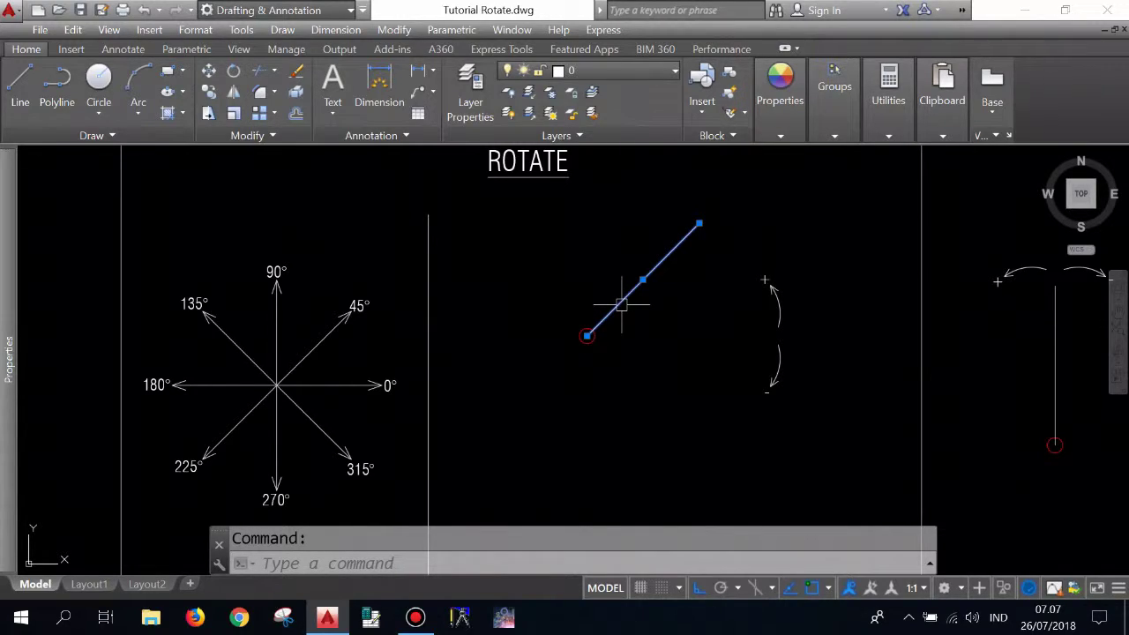
key(ctrl+c)
key(ctrl+v)
key(Escape)
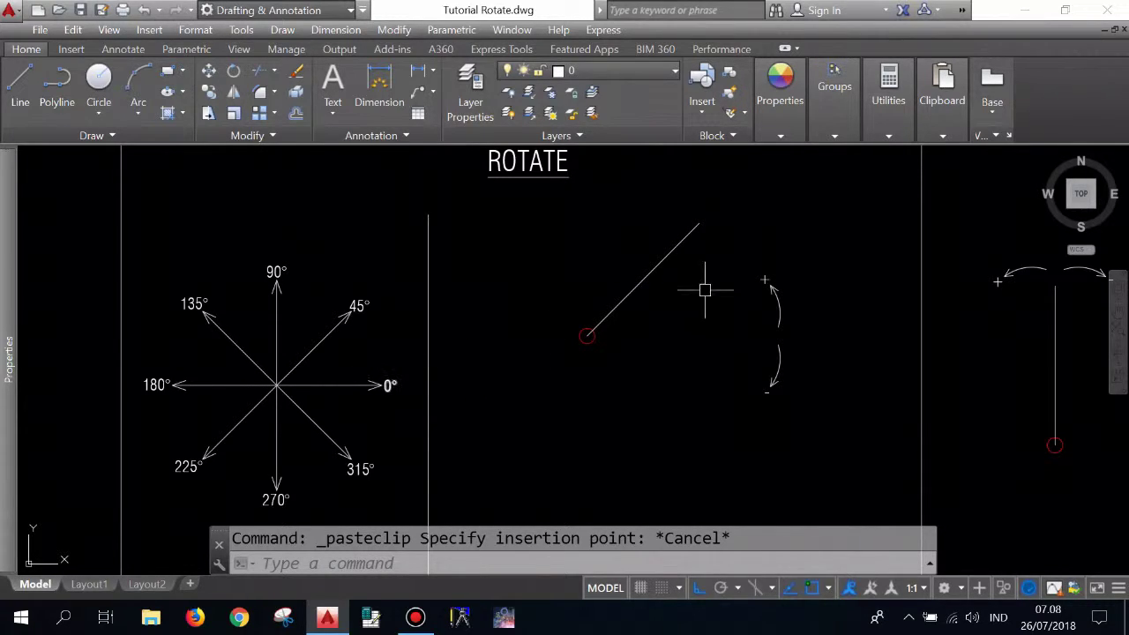
text(l)
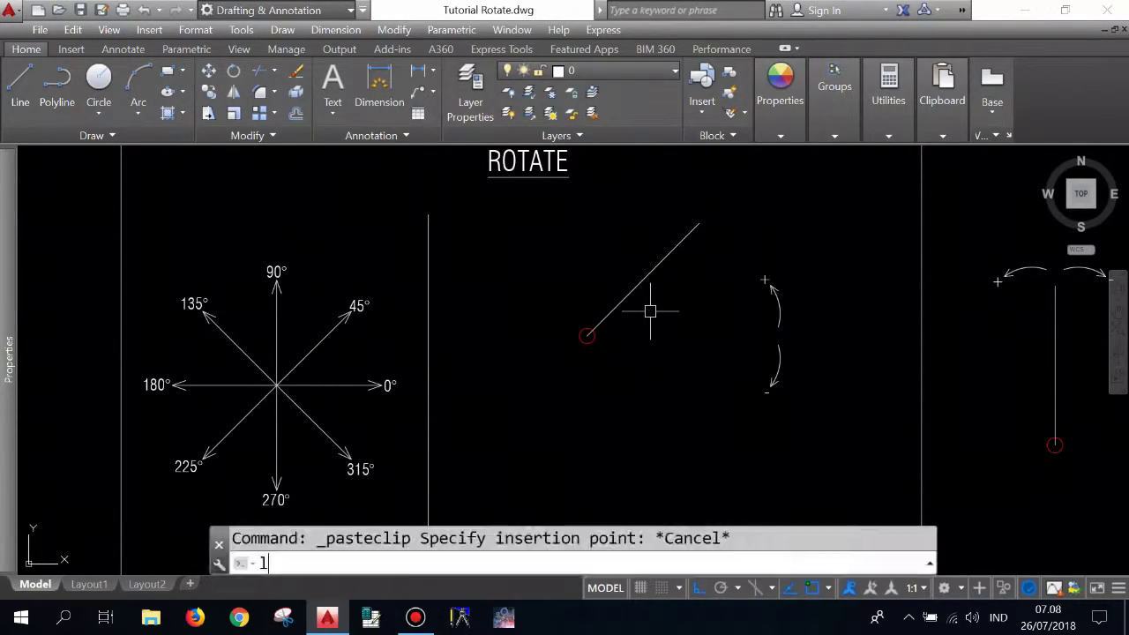
key(Return)
key(Escape)
text(u)
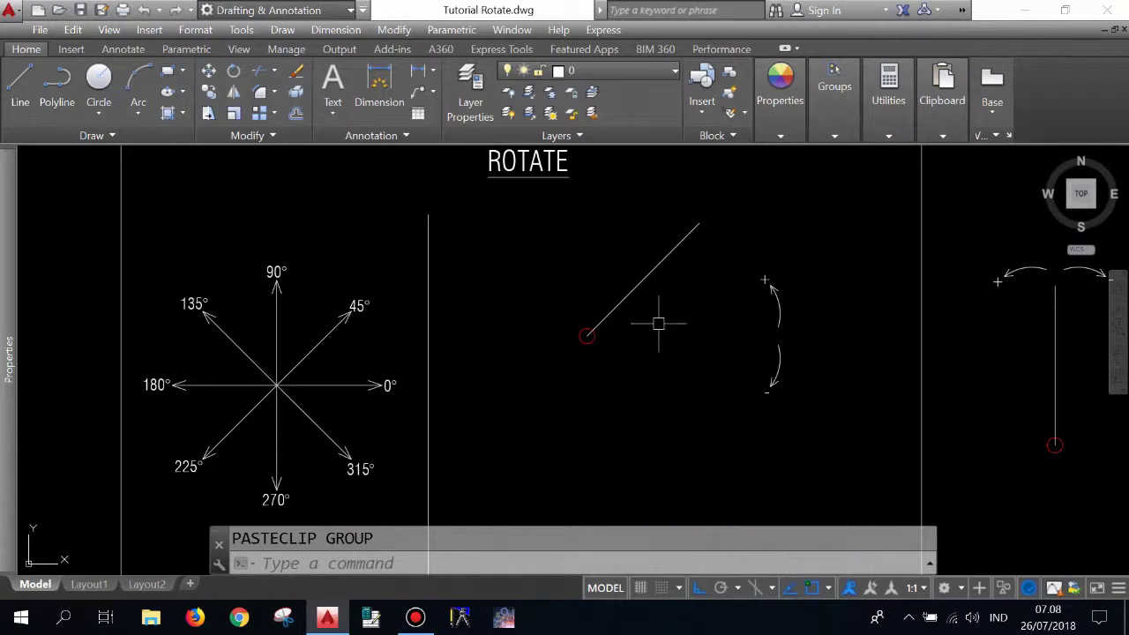
scroll(661, 321, right, 3)
key(ctrl+z)
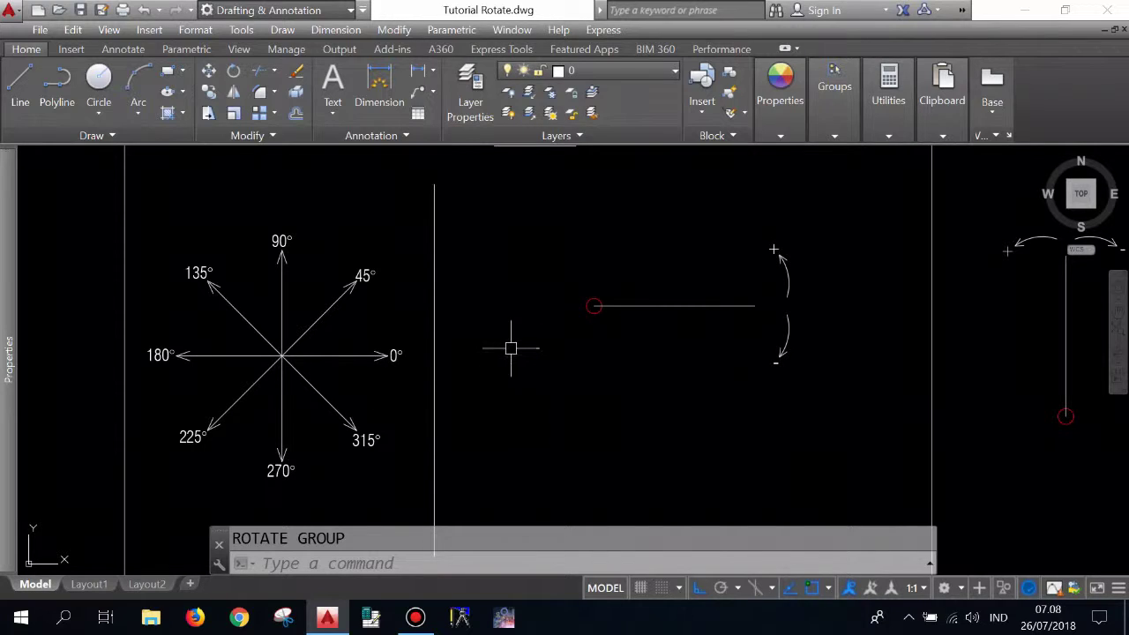
Rotate the horizontal line −45° around its left endpoint.
click(232, 70)
click(739, 337)
click(671, 266)
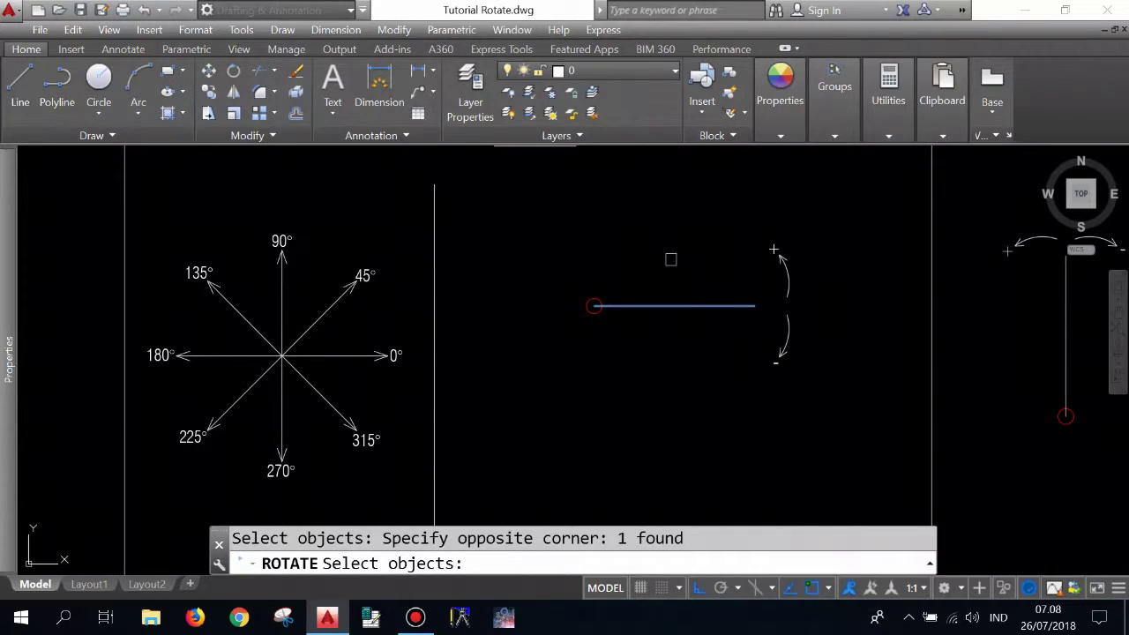
key(Return)
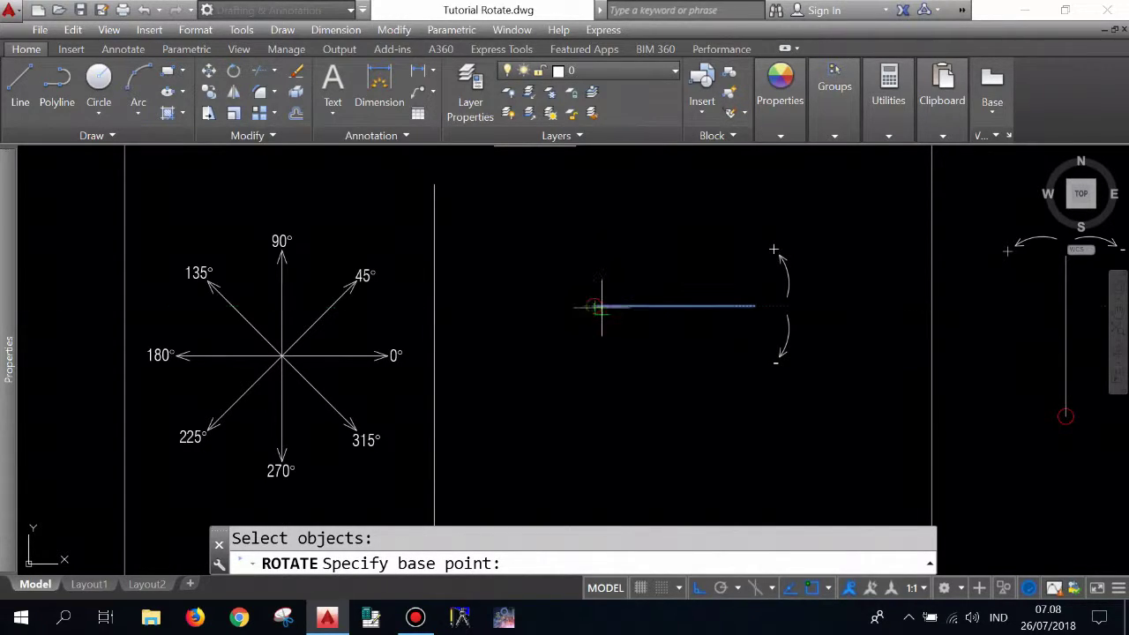
click(593, 306)
text(-45)
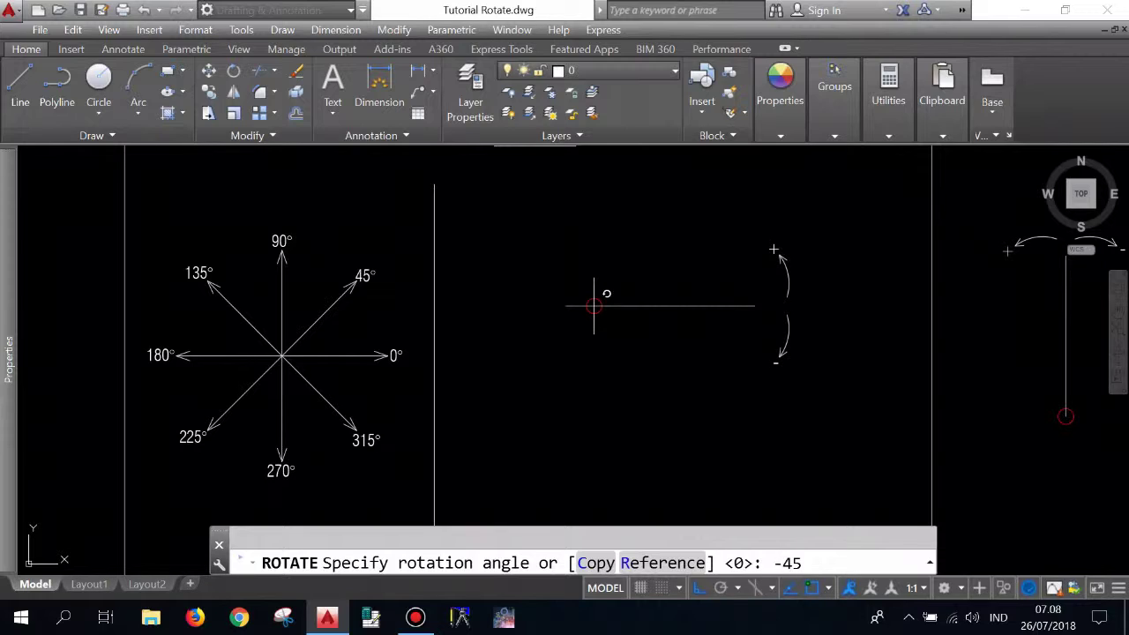
key(Return)
scroll(723, 377, up, 2)
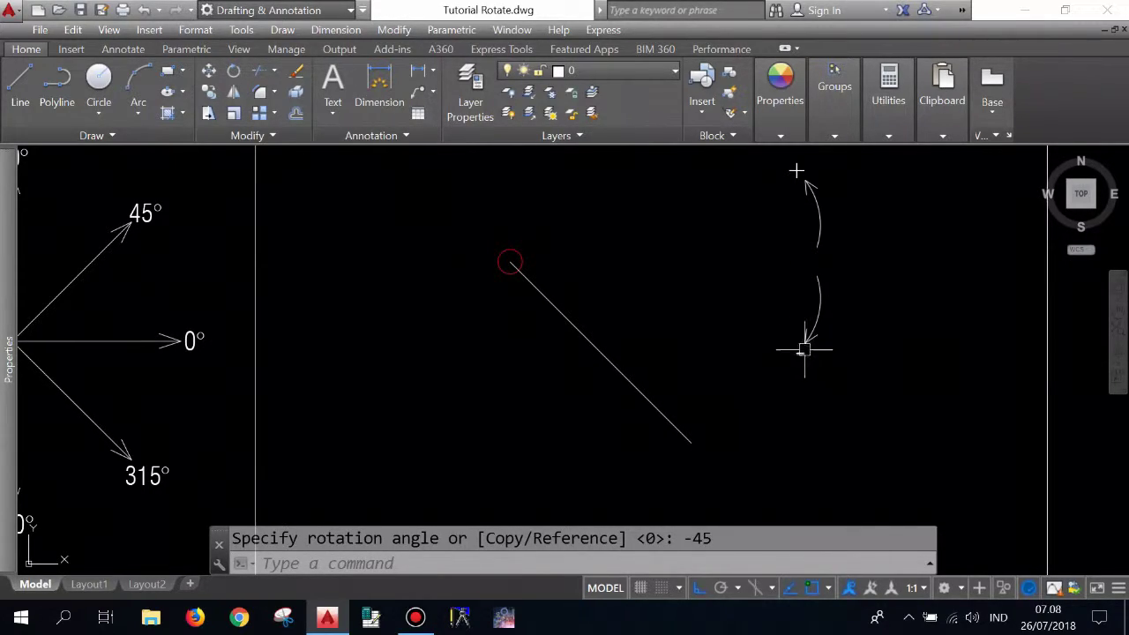
scroll(679, 285, down, 4)
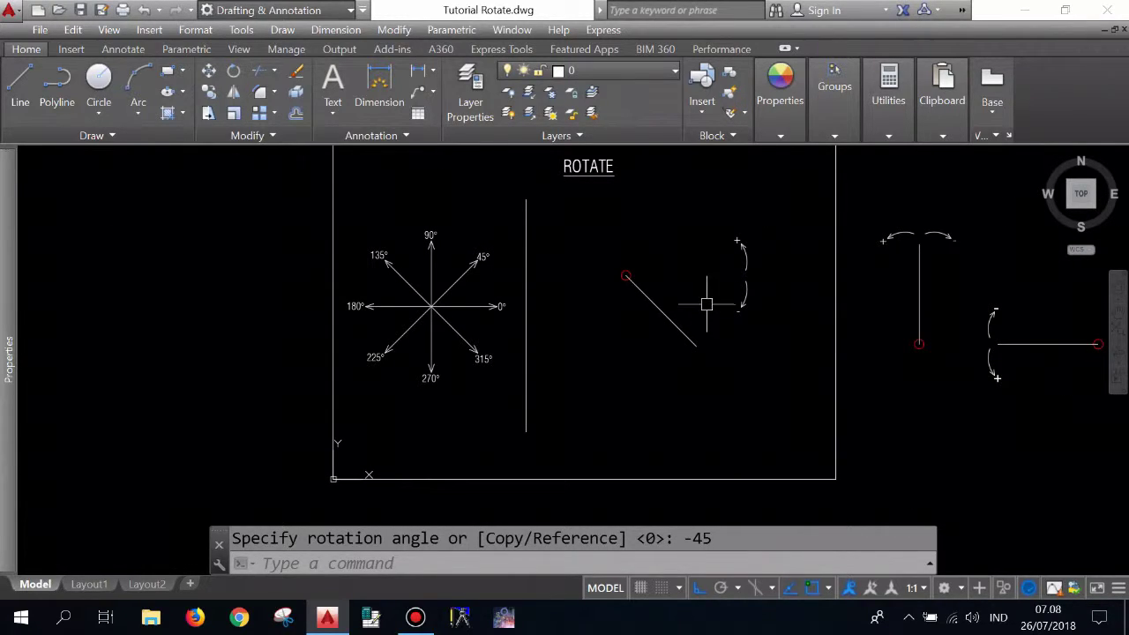
scroll(706, 304, up, 3)
key(Return)
scroll(660, 272, down, 6)
scroll(797, 310, up, 4)
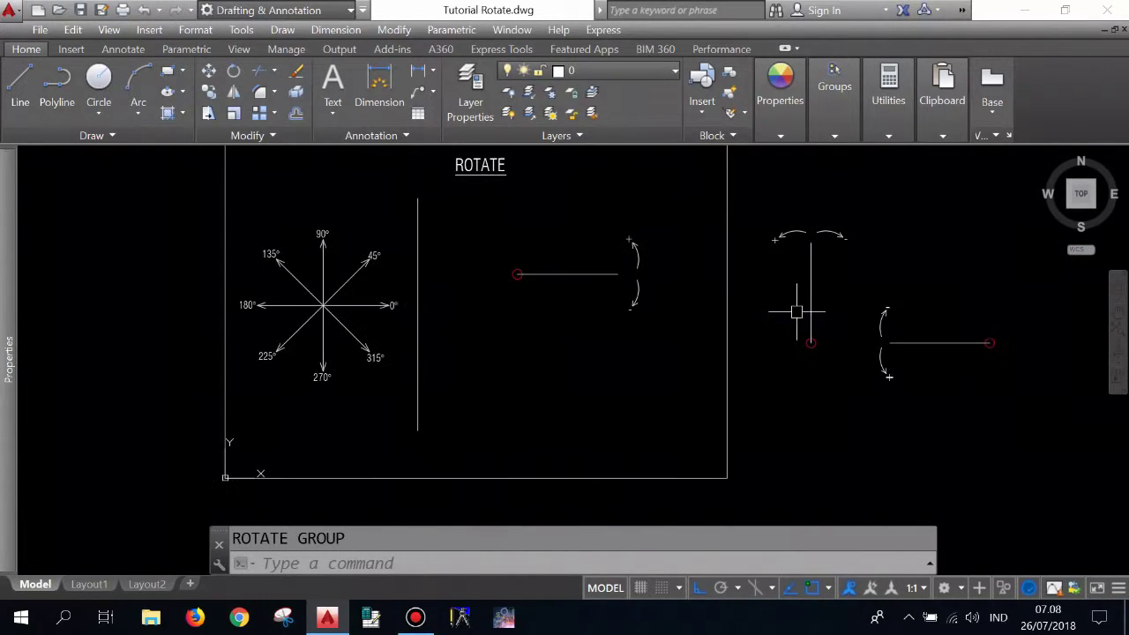
click(856, 282)
click(1048, 412)
key(ctrl+x)
key(ctrl+v)
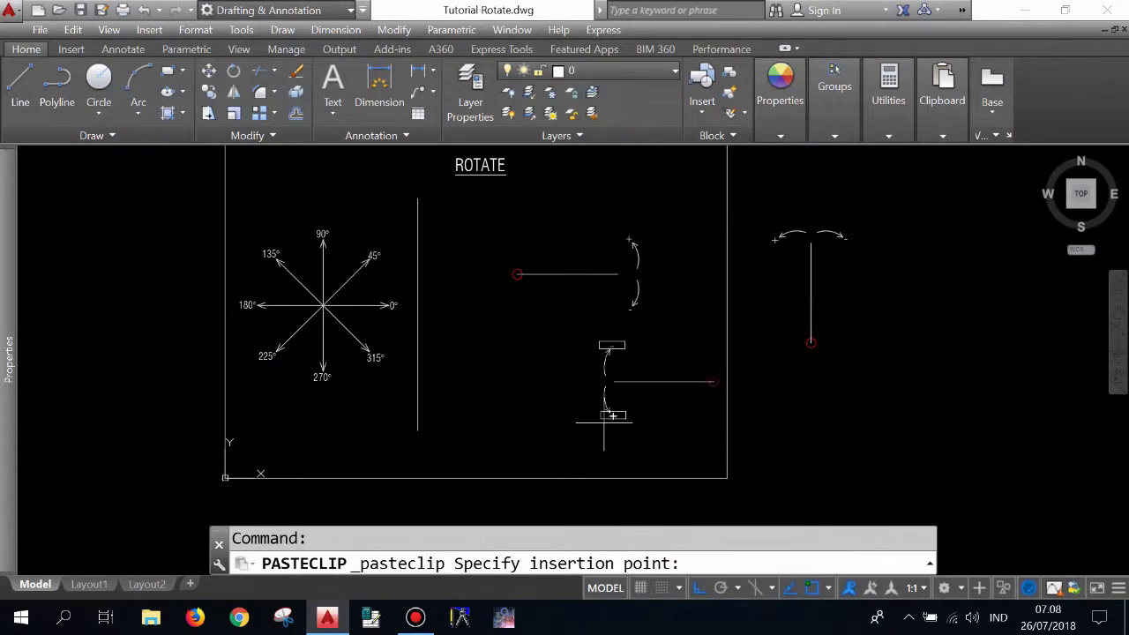
scroll(529, 378, up, 2)
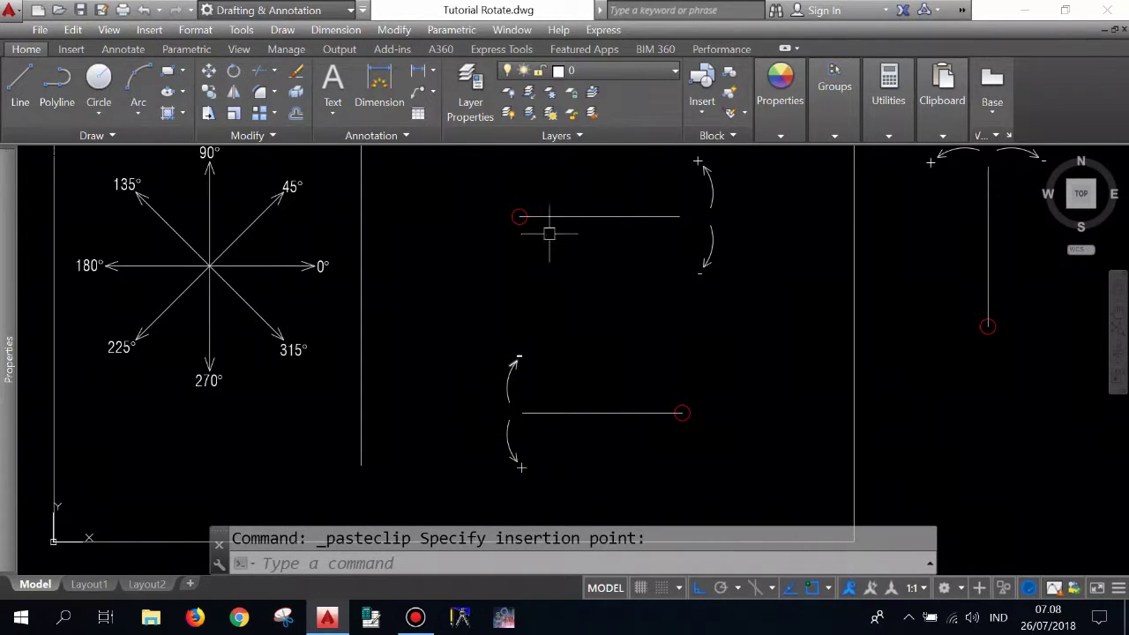
click(248, 70)
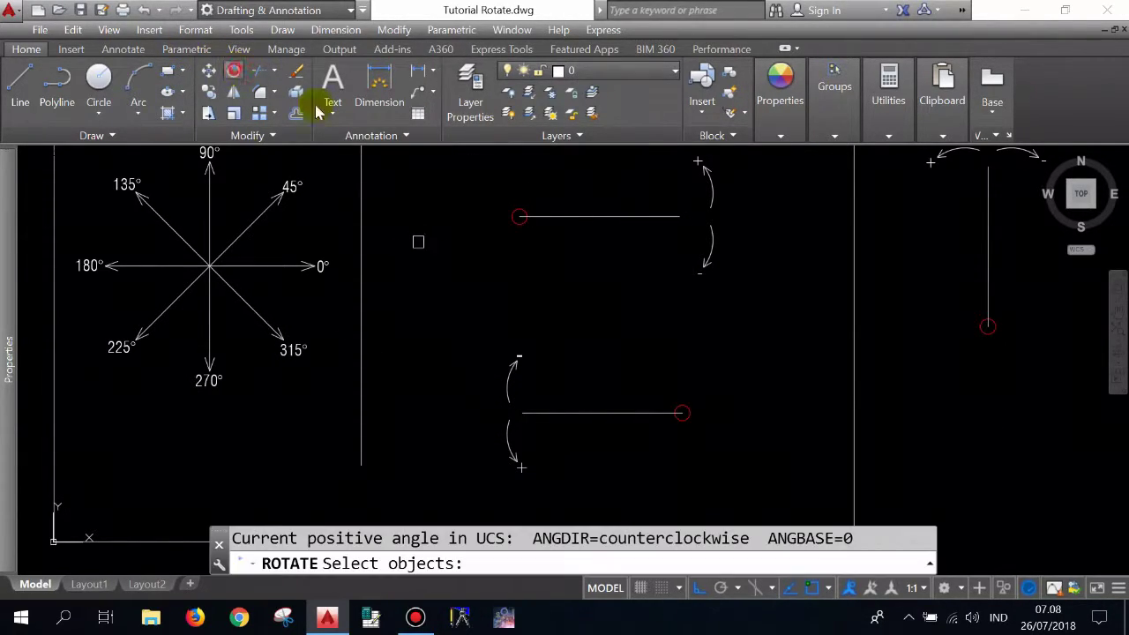
drag(620, 447, 567, 378)
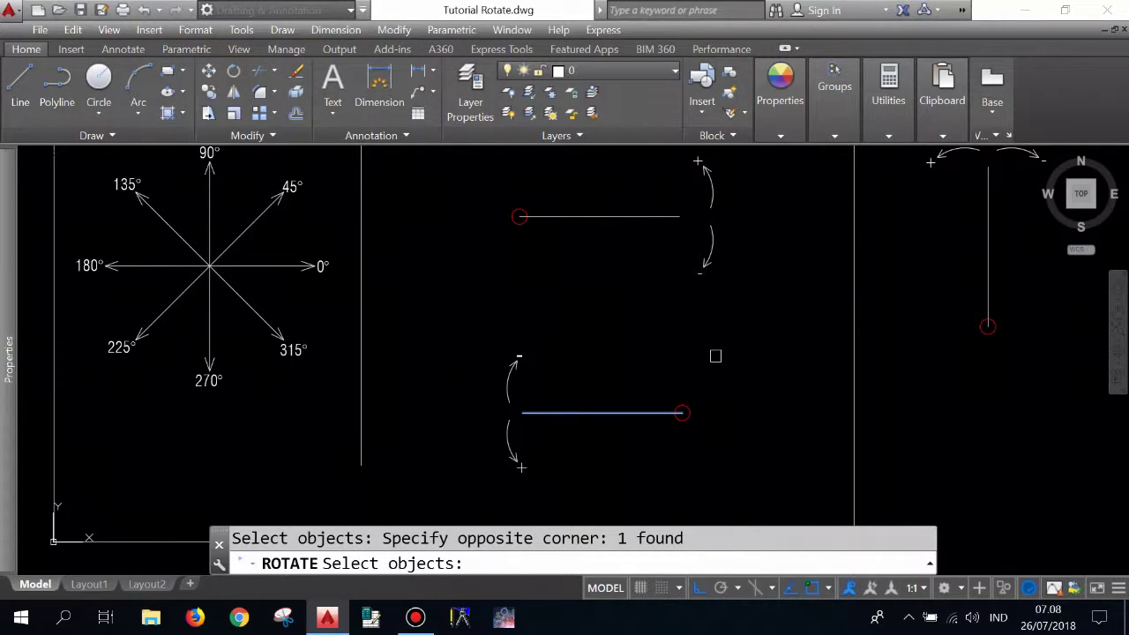
key(Escape)
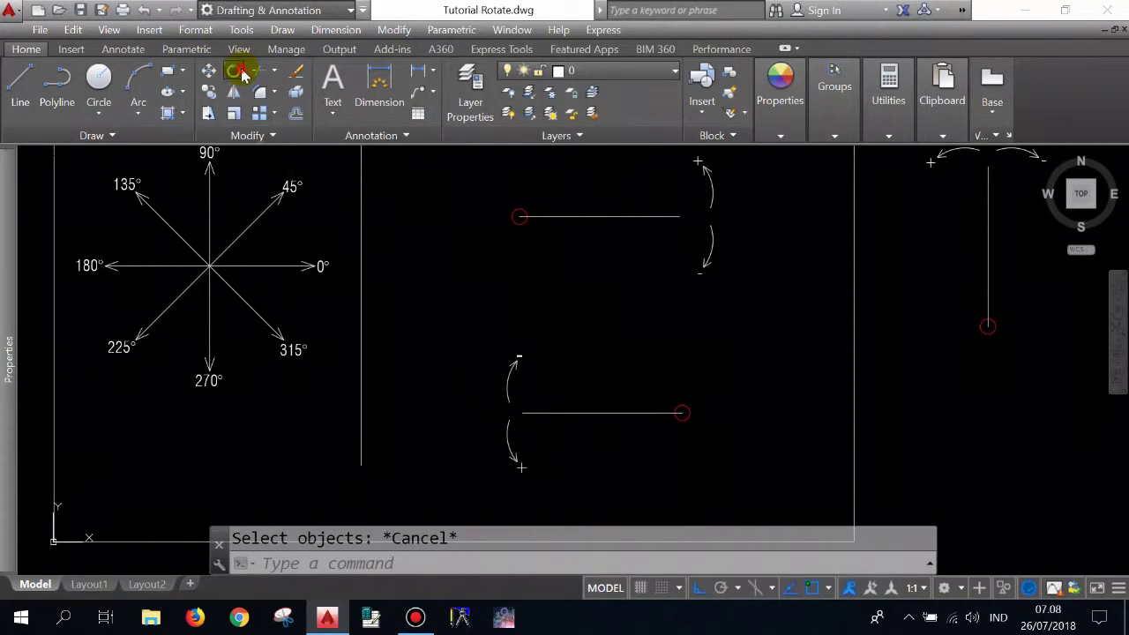
click(236, 71)
drag(619, 476, 556, 366)
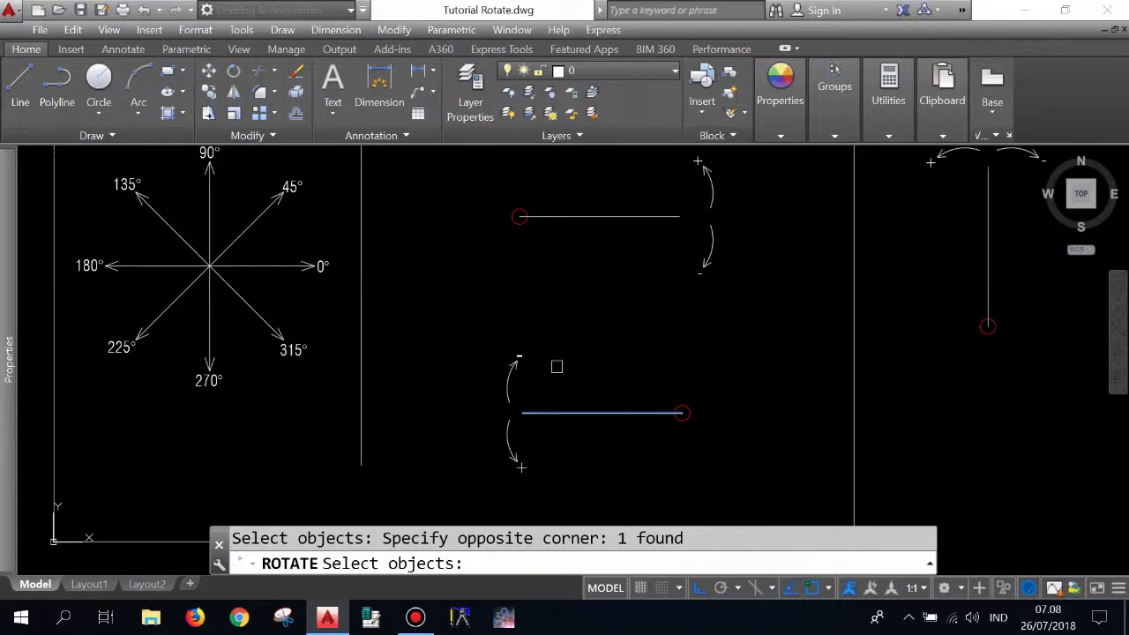
key(Return)
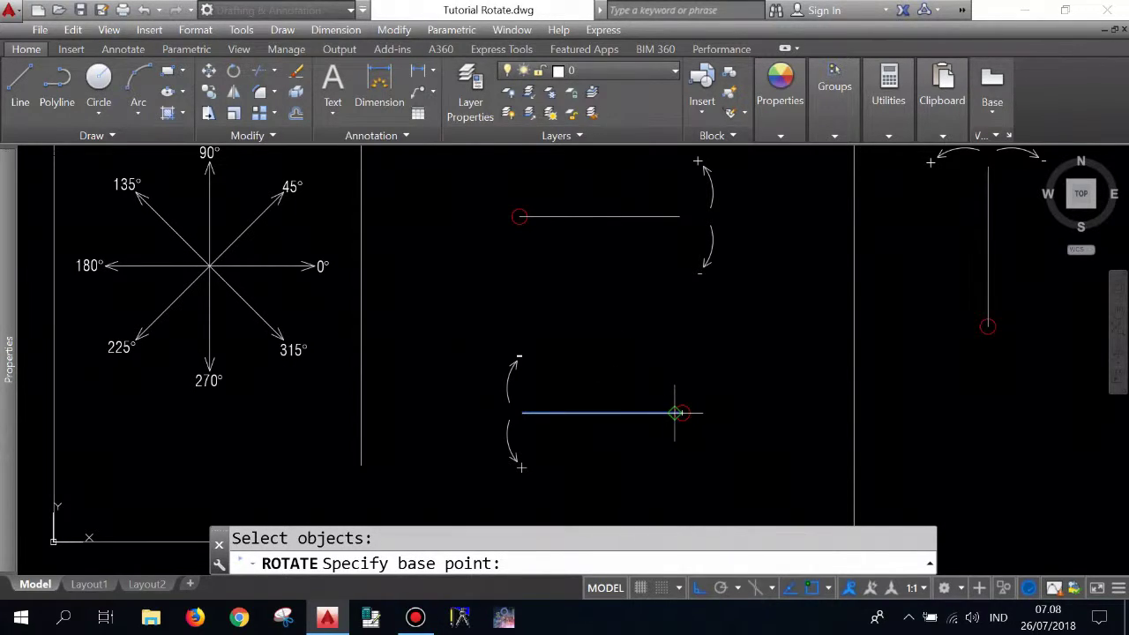
scroll(675, 412, up, 2)
click(685, 408)
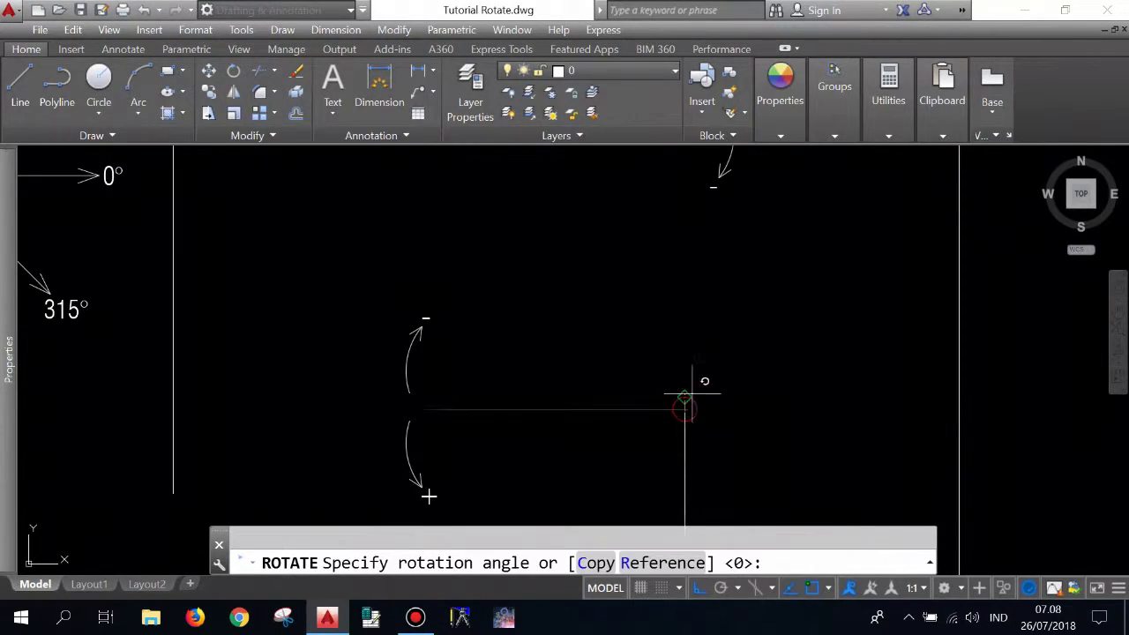
scroll(695, 403, down, 2)
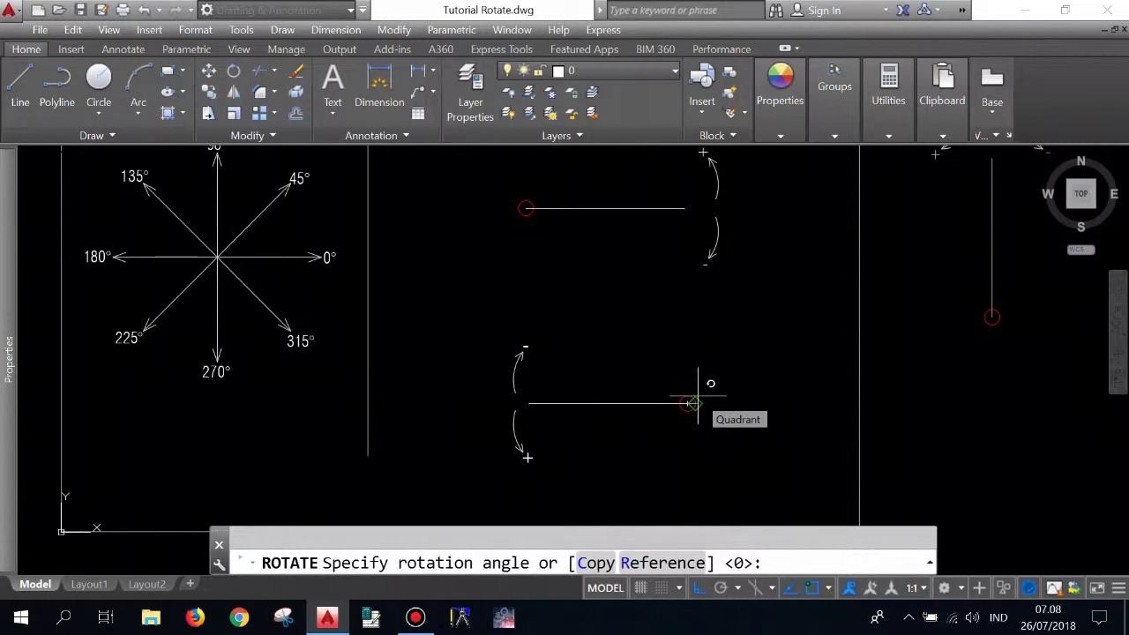
text(45)
key(Return)
scroll(643, 396, down, 2)
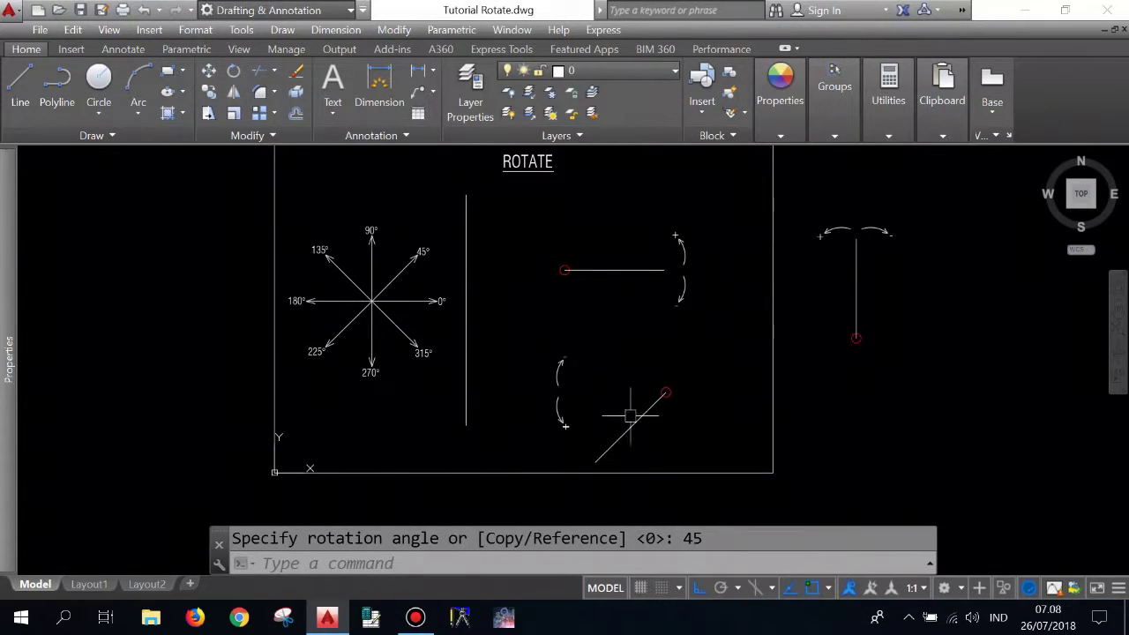
scroll(587, 398, up, 2)
scroll(626, 392, down, 2)
scroll(643, 395, up, 2)
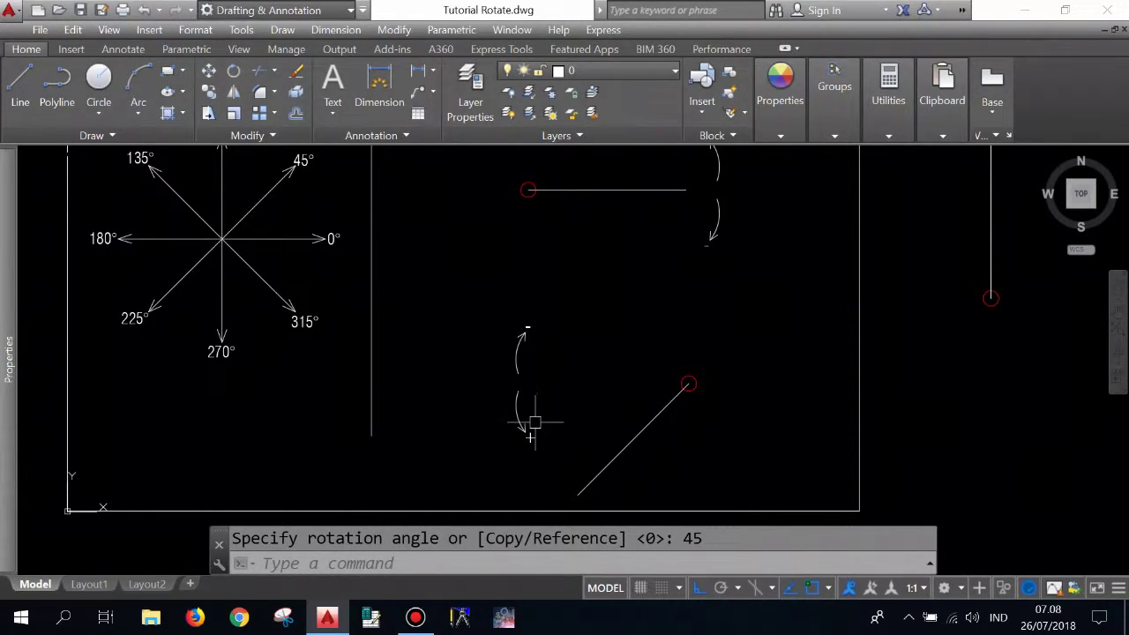
key(Return)
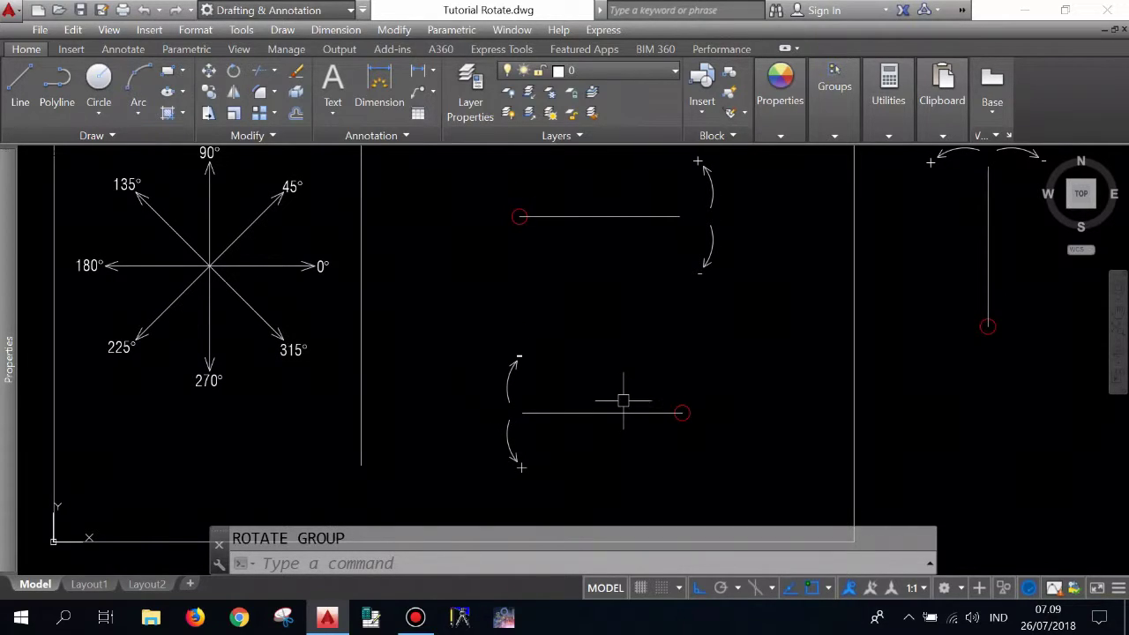
Rotate the lower line -45° around its right endpoint so it rises up-left.
click(234, 70)
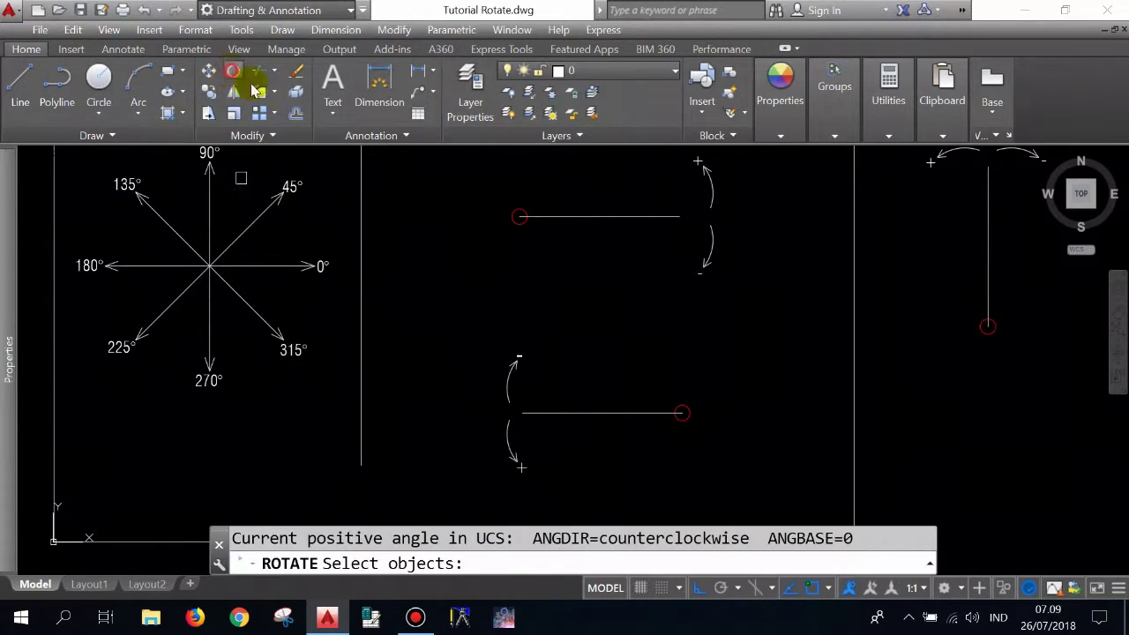
drag(598, 459, 558, 367)
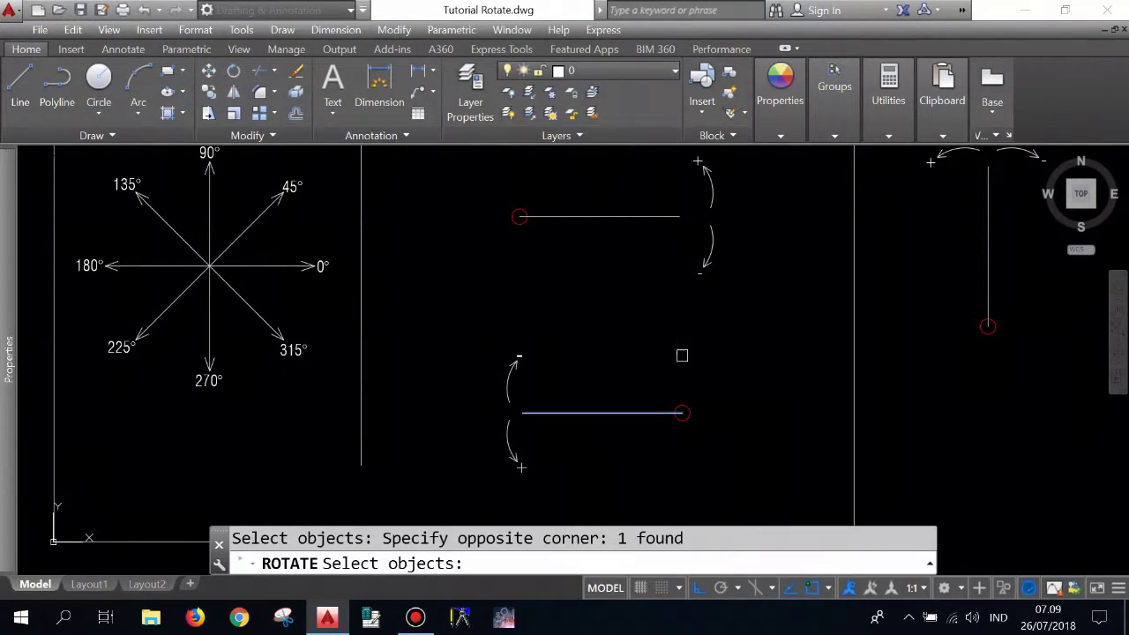
key(Return)
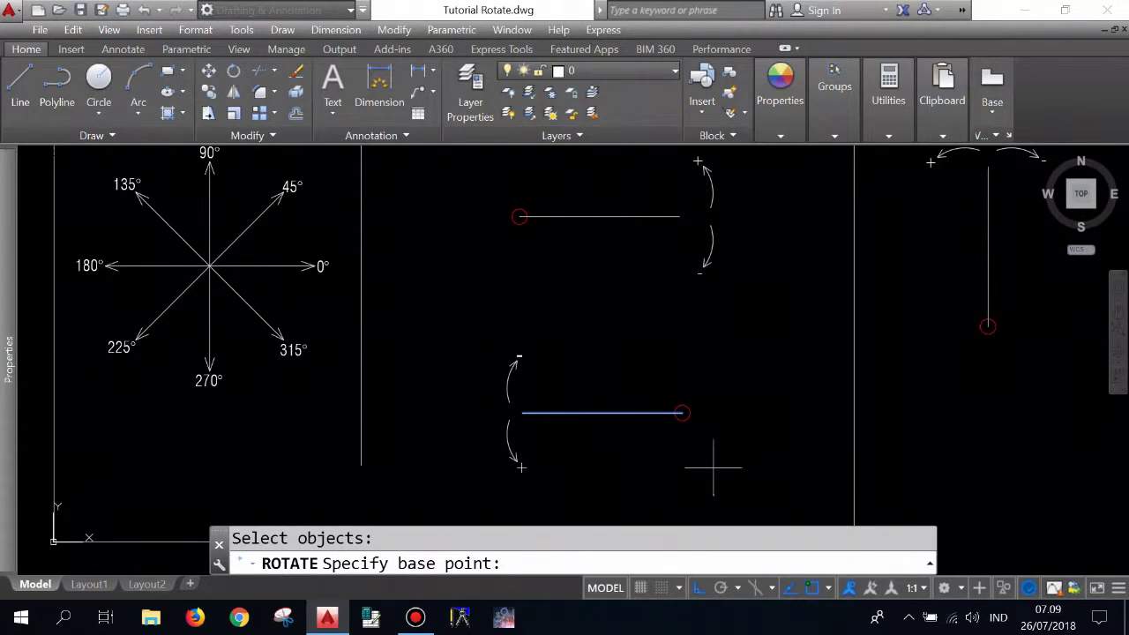
scroll(663, 434, up, 2)
click(691, 399)
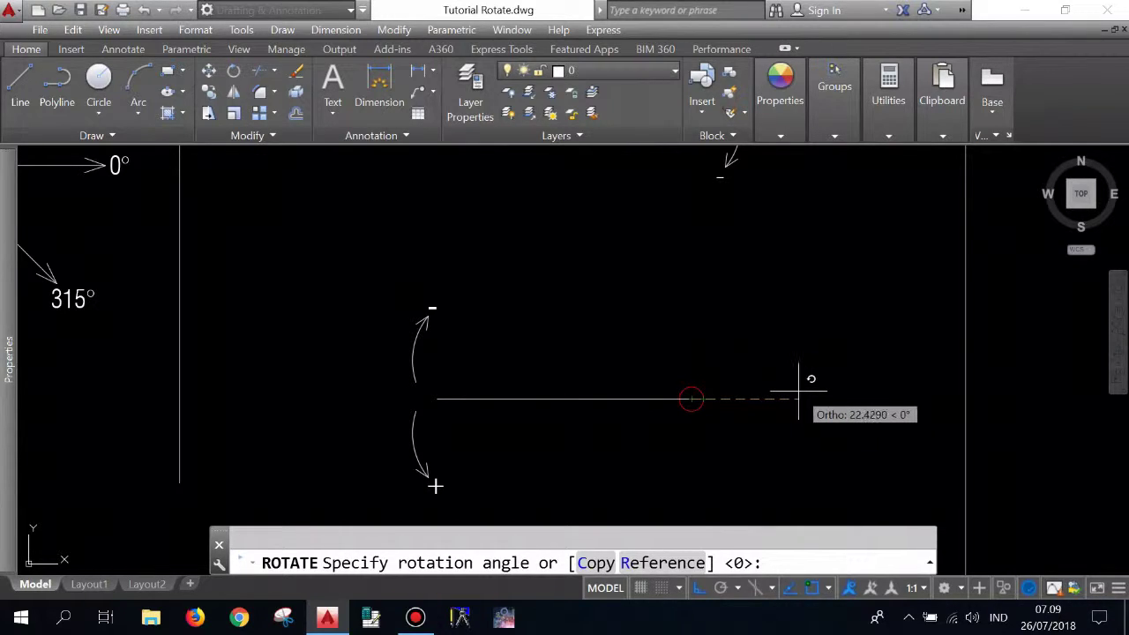
text(-45)
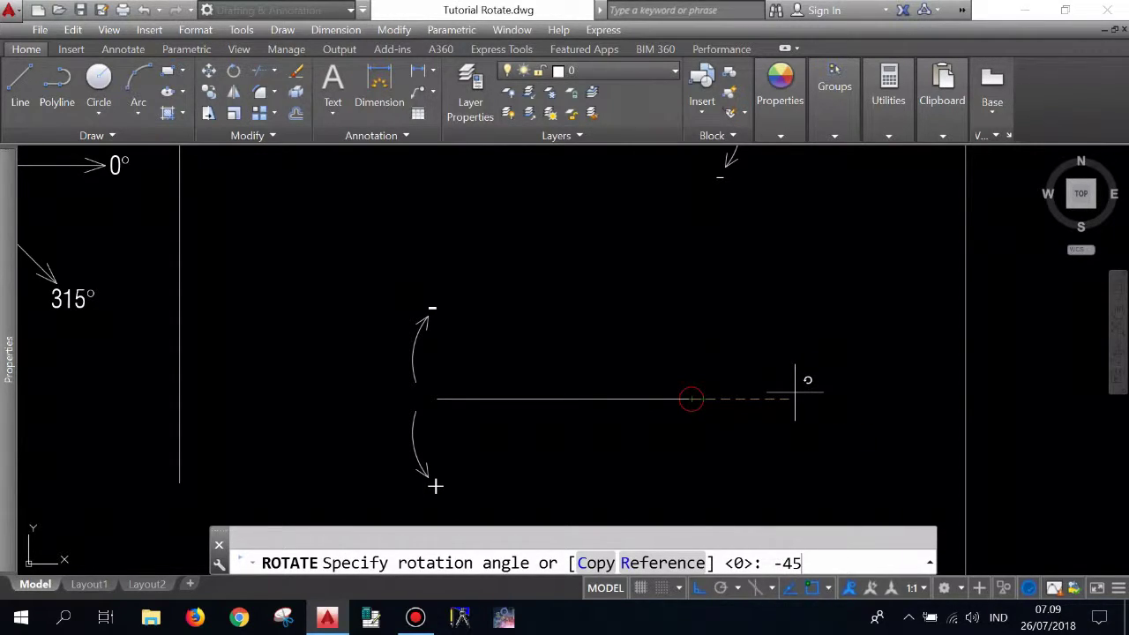
key(Return)
scroll(744, 411, down, 2)
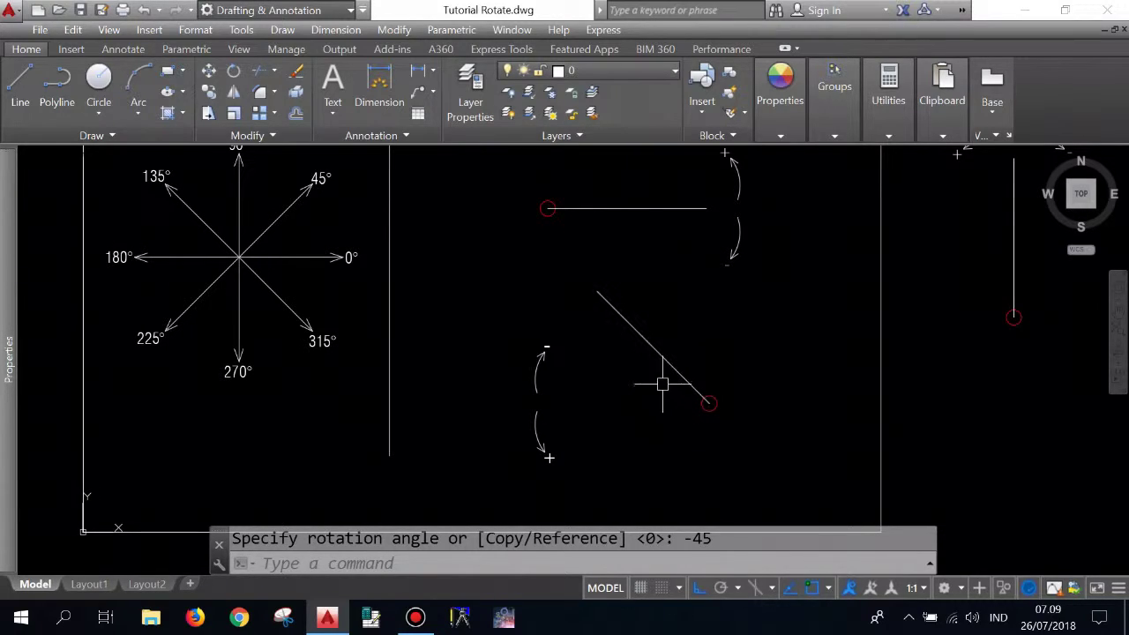
scroll(618, 335, down, 1)
scroll(592, 308, up, 1)
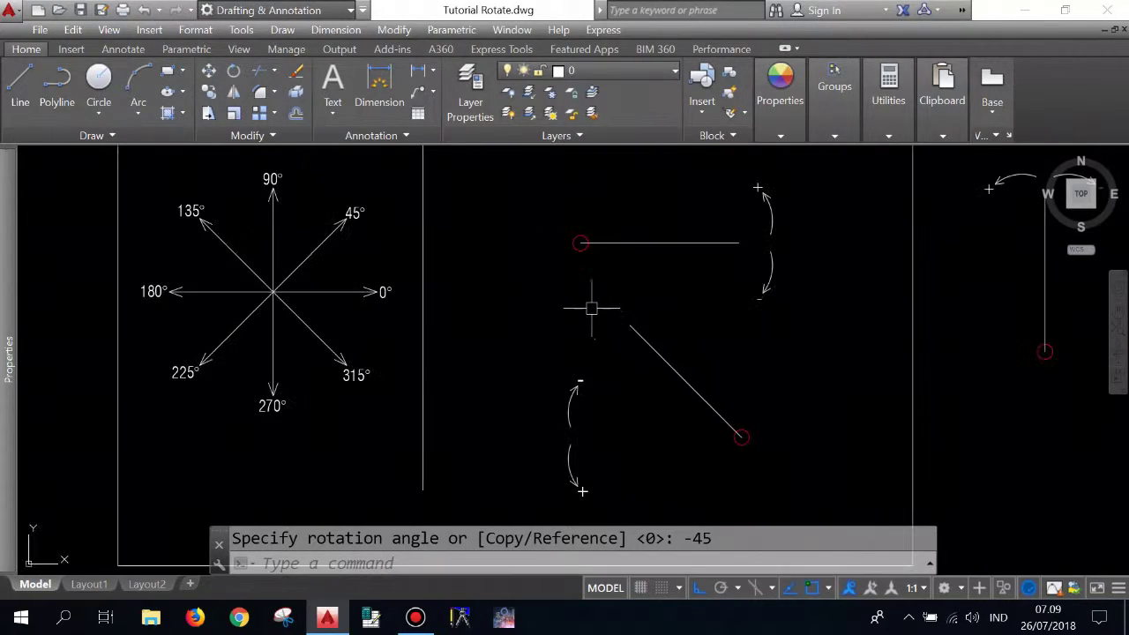
scroll(668, 383, down, 1)
scroll(668, 383, up, 1)
scroll(650, 339, down, 1)
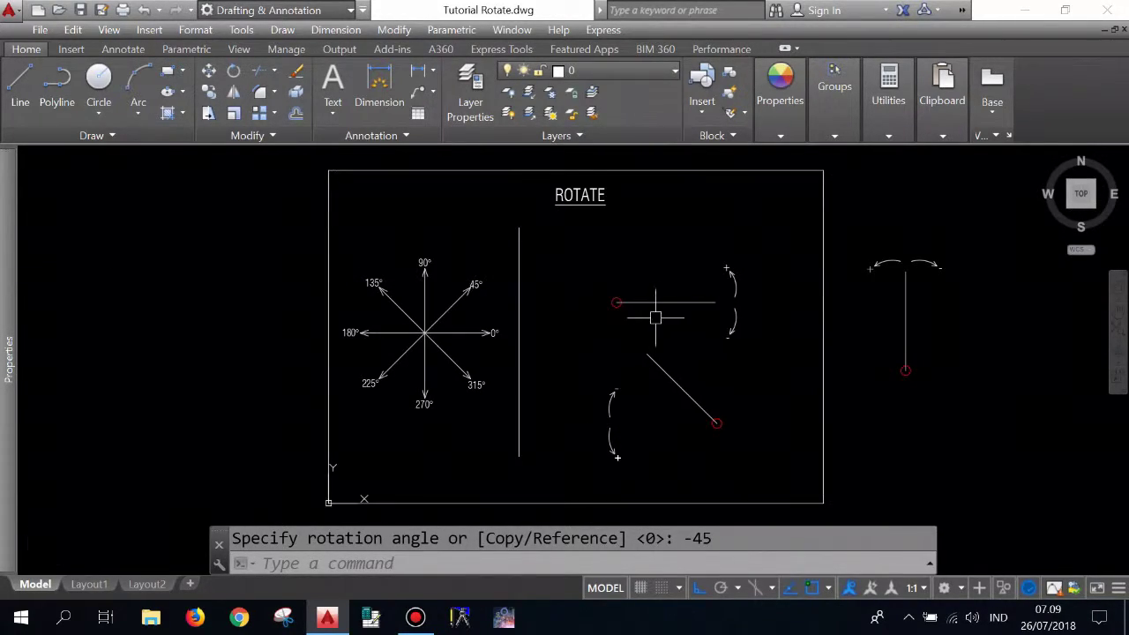
scroll(611, 371, up, 1)
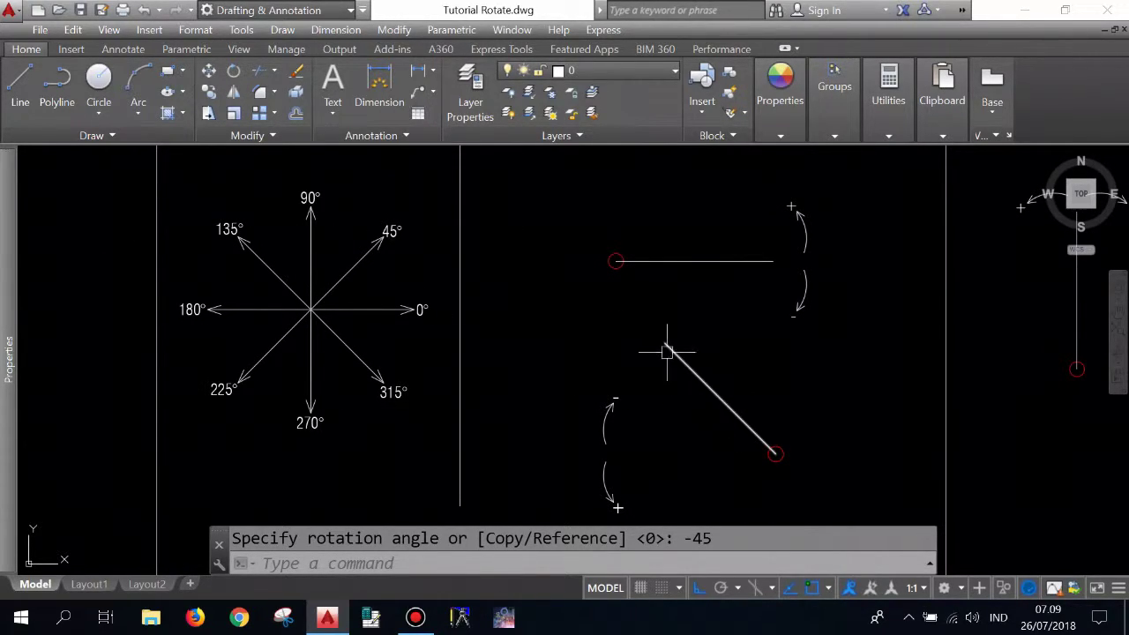
Draw a horizontal line rightward from the diagonal line's lower endpoint.
text(l)
key(Return)
scroll(773, 454, up, 2)
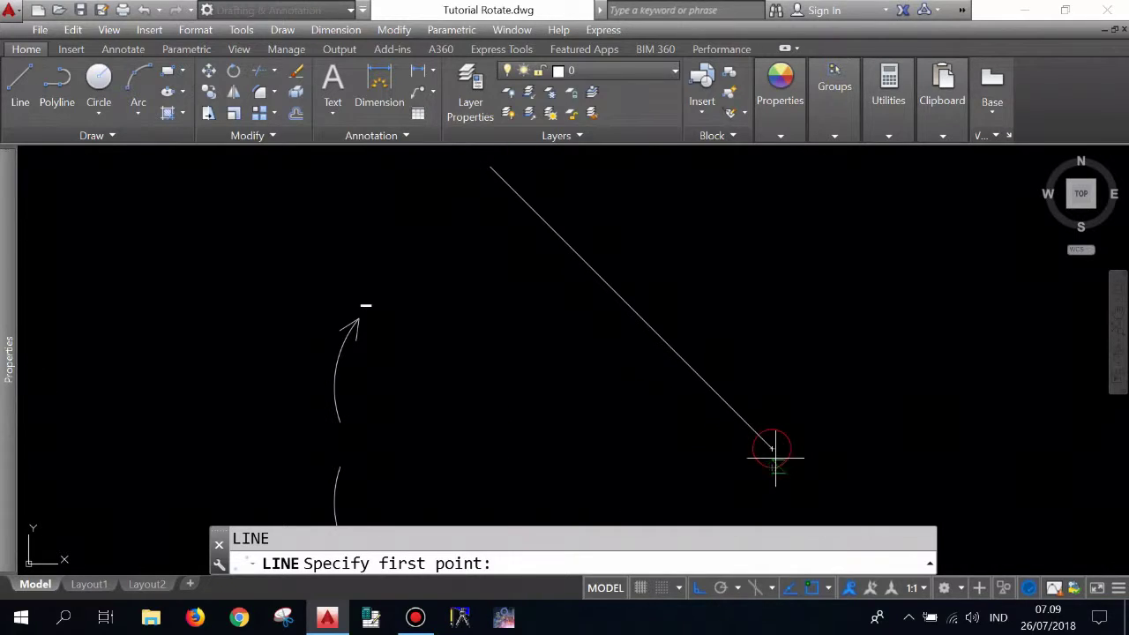
click(773, 452)
scroll(773, 451, down, 2)
click(911, 453)
key(Escape)
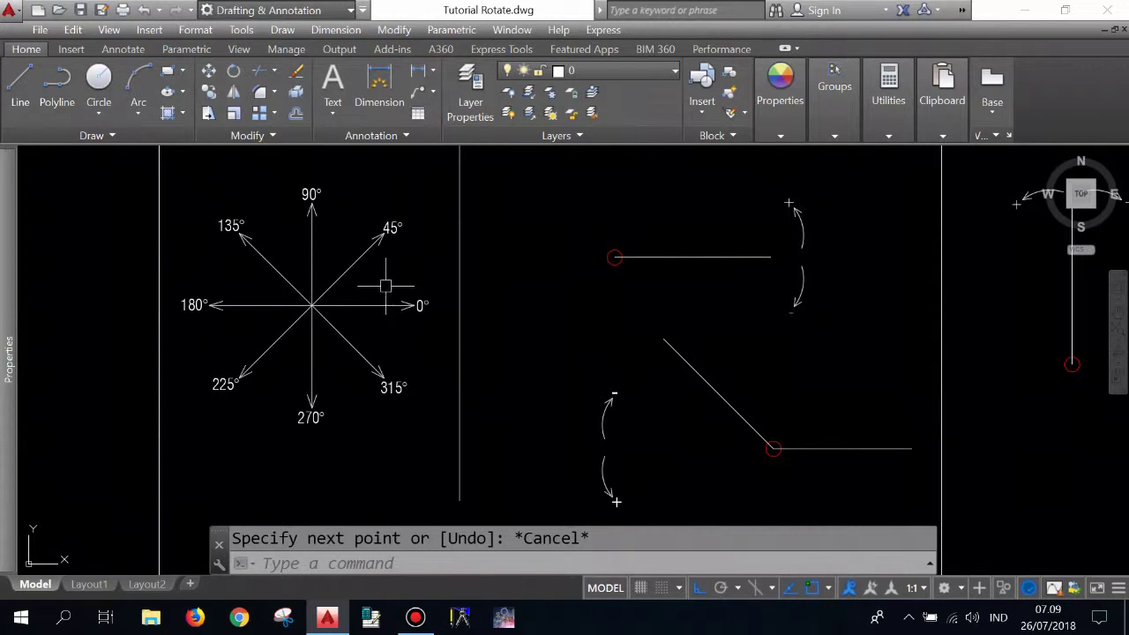
Add a 135° angular dimension between the horizontal and diagonal lines.
click(422, 71)
click(434, 74)
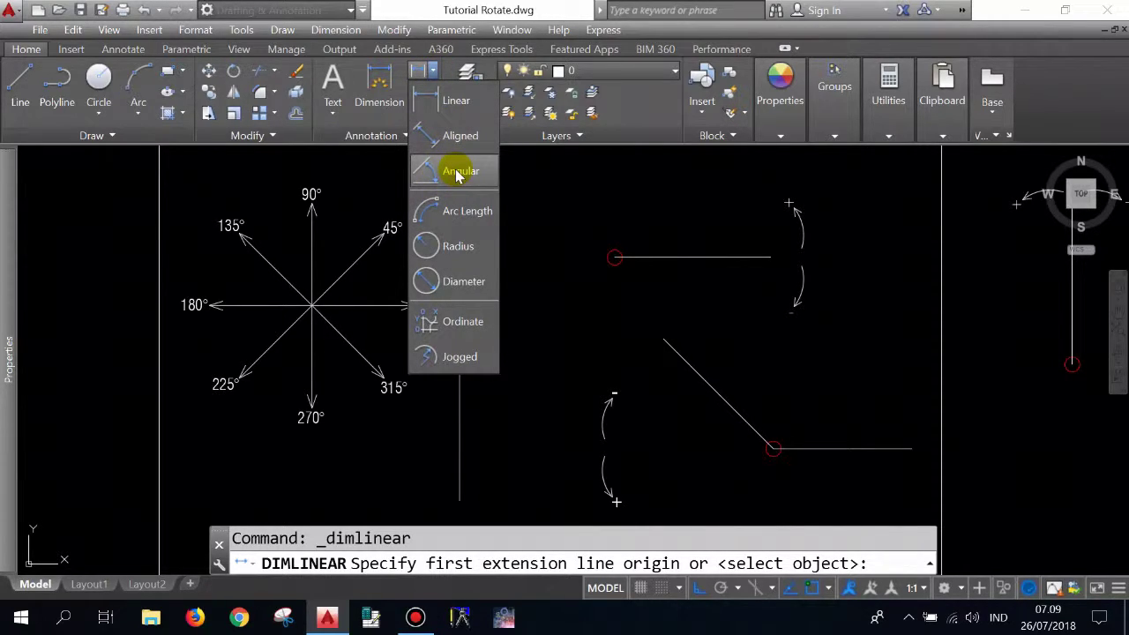
click(458, 174)
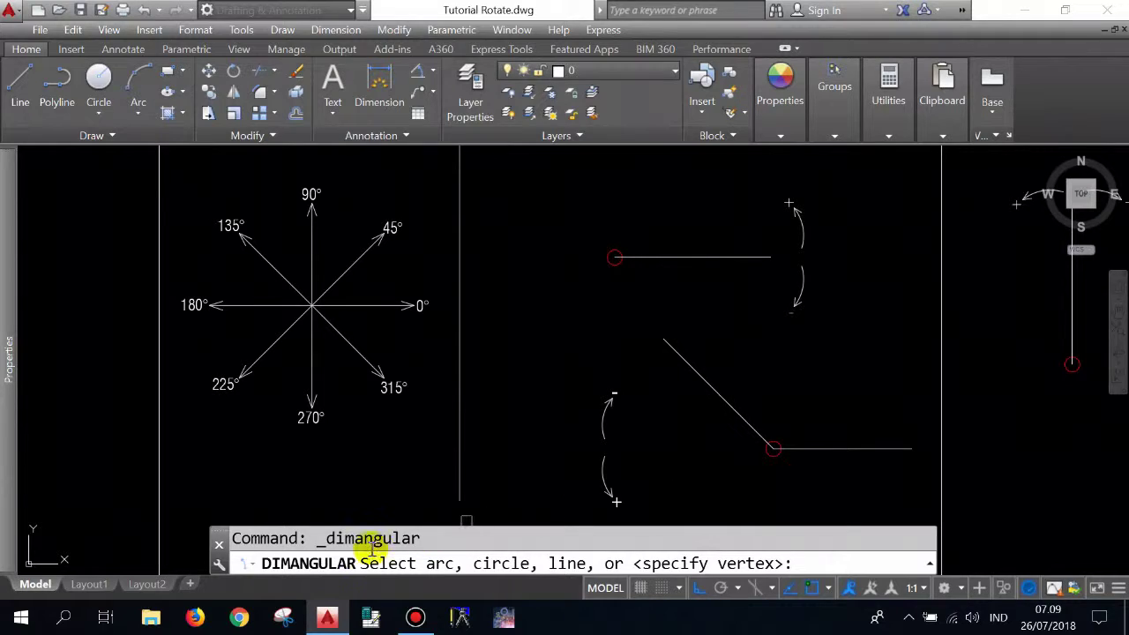
click(824, 447)
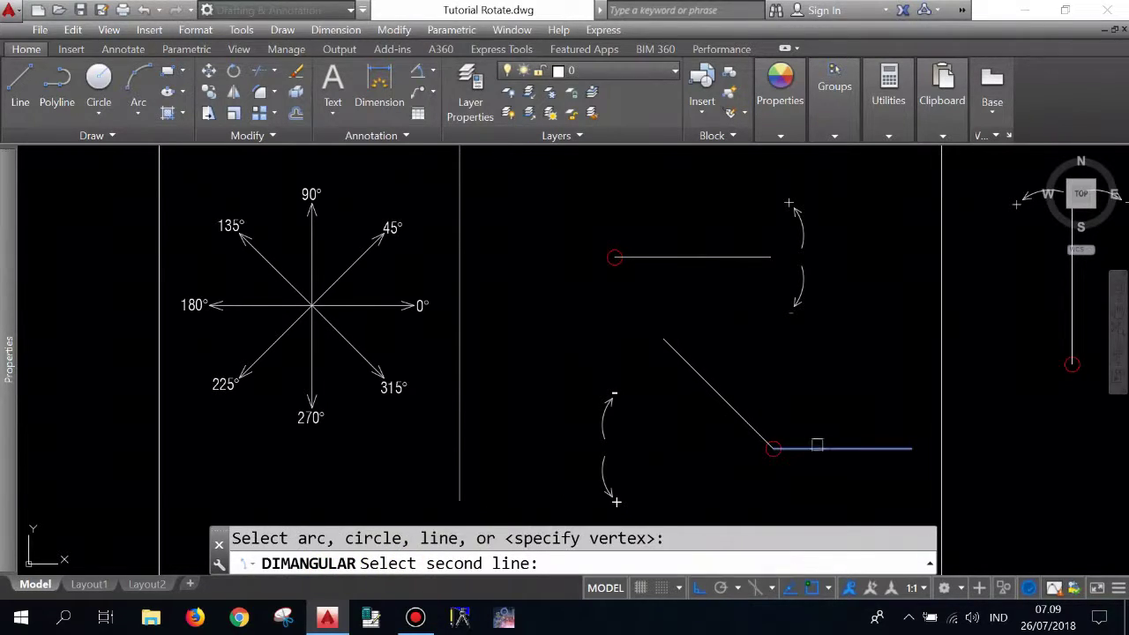
click(744, 418)
click(798, 381)
scroll(811, 383, up, 2)
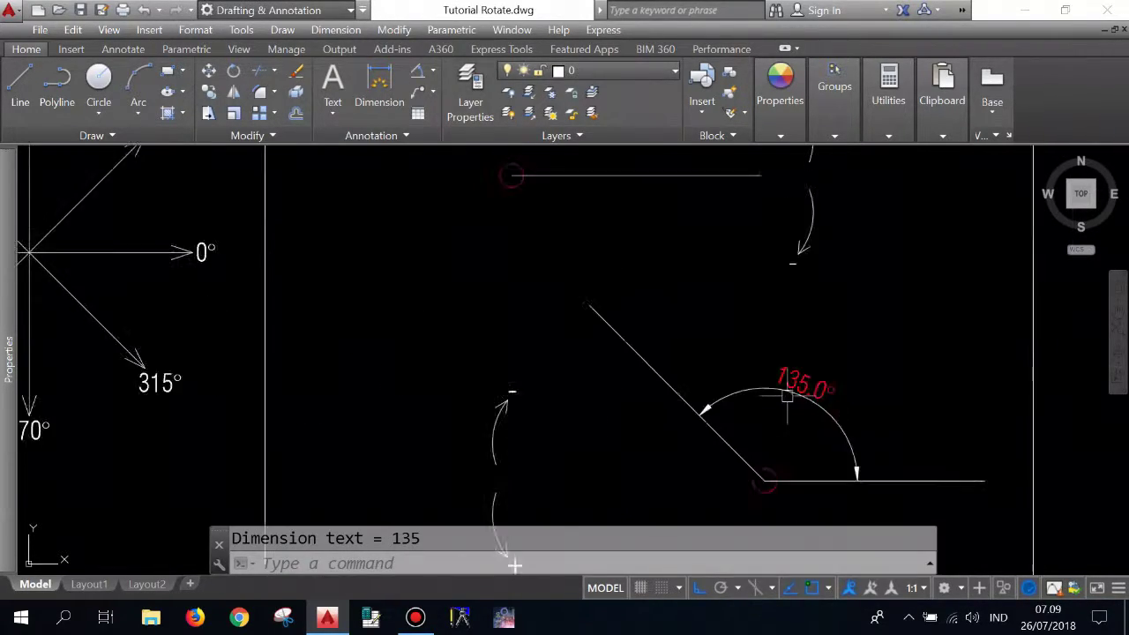
scroll(813, 385, up, 1)
scroll(813, 385, down, 3)
Select the dimensioned lines and copy-paste them, then cancel the placement.
click(894, 492)
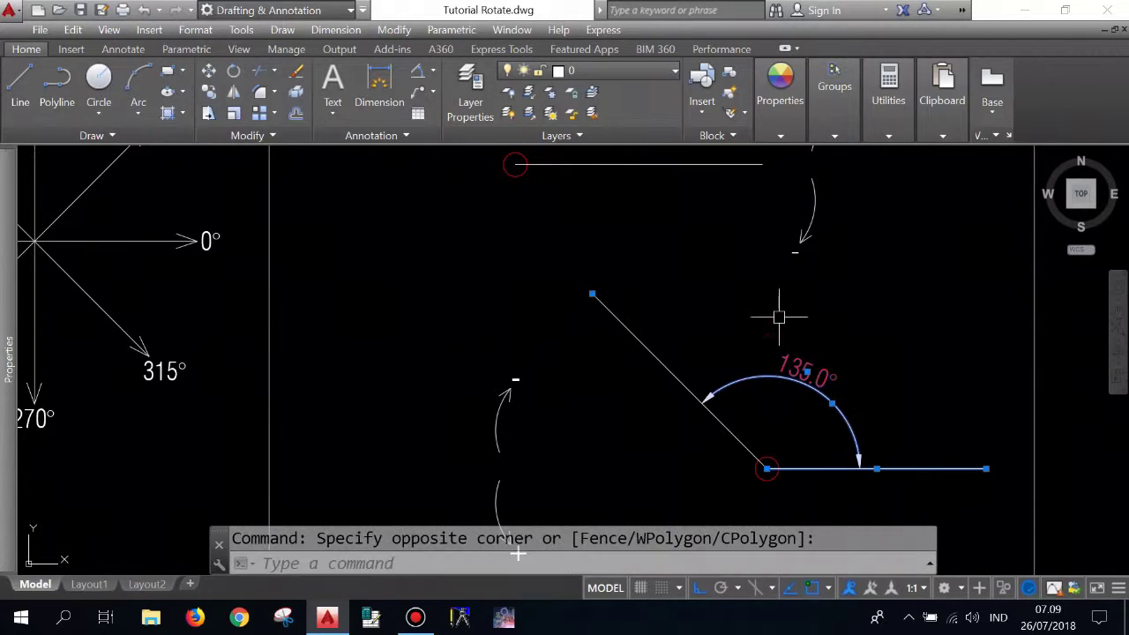
scroll(744, 379, down, 2)
click(713, 396)
key(ctrl+c)
key(ctrl+v)
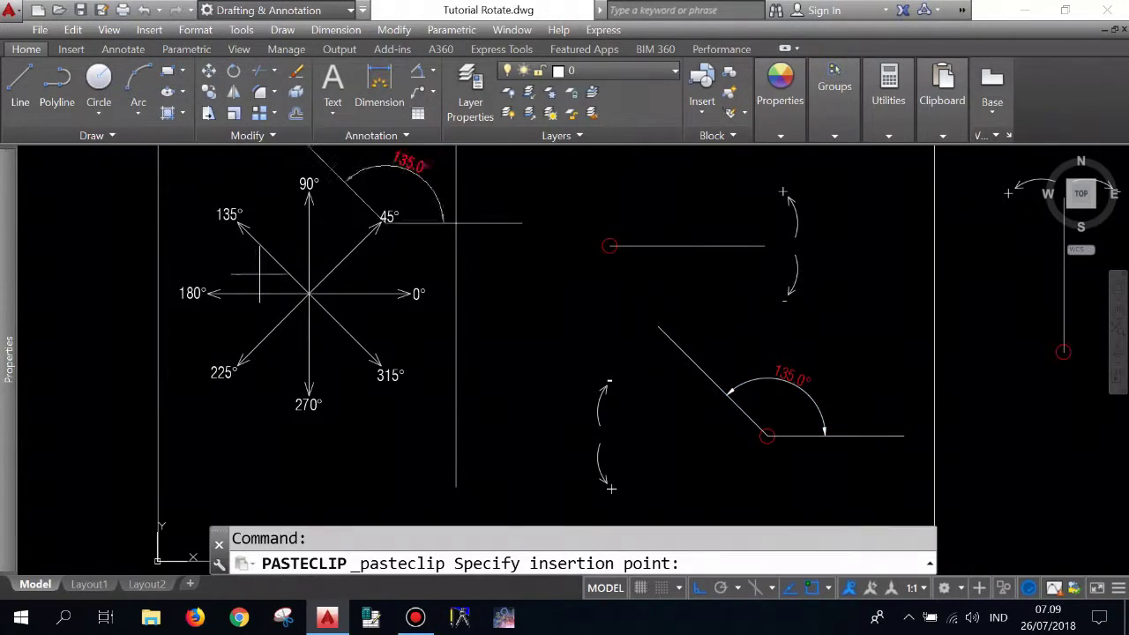
scroll(285, 323, down, 3)
scroll(285, 323, up, 4)
scroll(317, 396, up, 2)
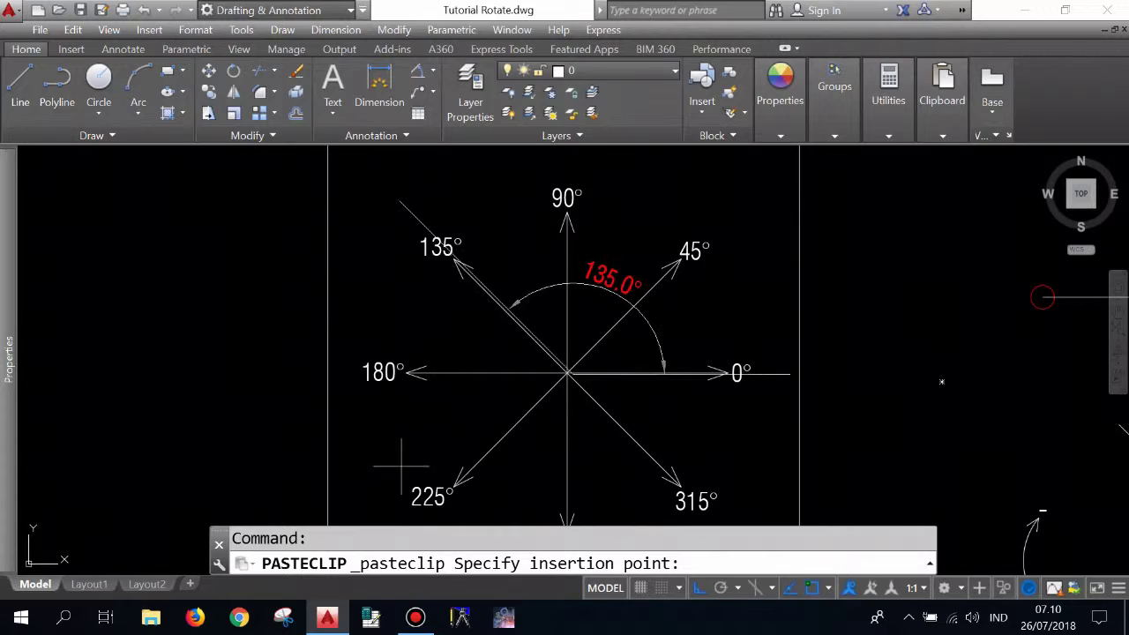
scroll(380, 423, down, 5)
scroll(472, 344, down, 2)
key(Escape)
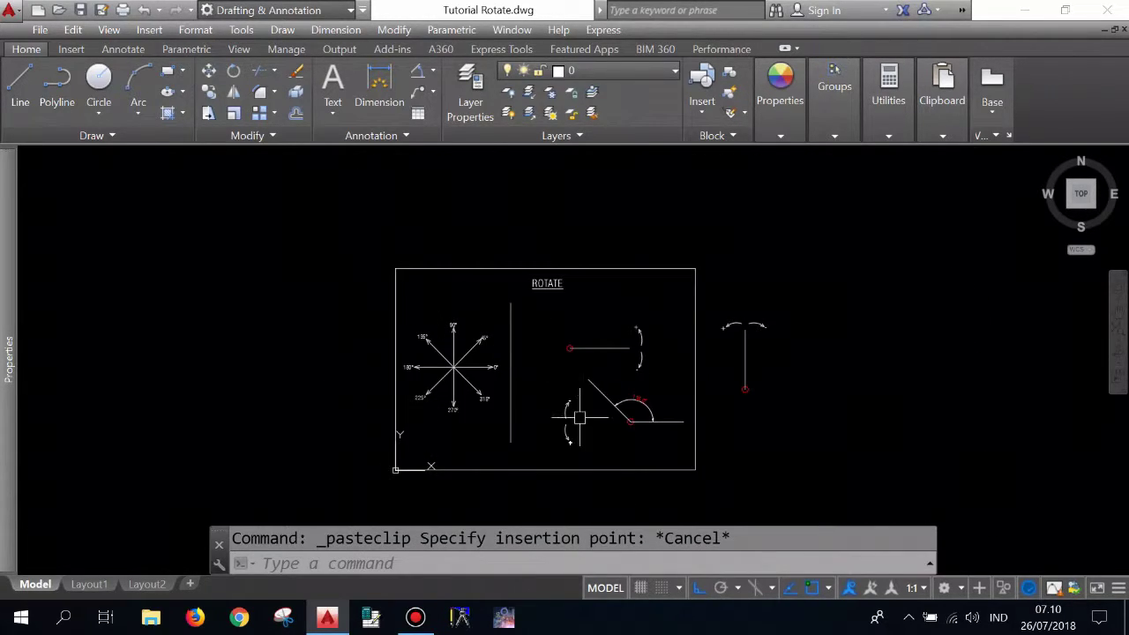
Zoom the view to adjust how the dimensioned lines are framed.
scroll(579, 403, up, 2)
scroll(612, 365, up, 2)
scroll(637, 365, down, 2)
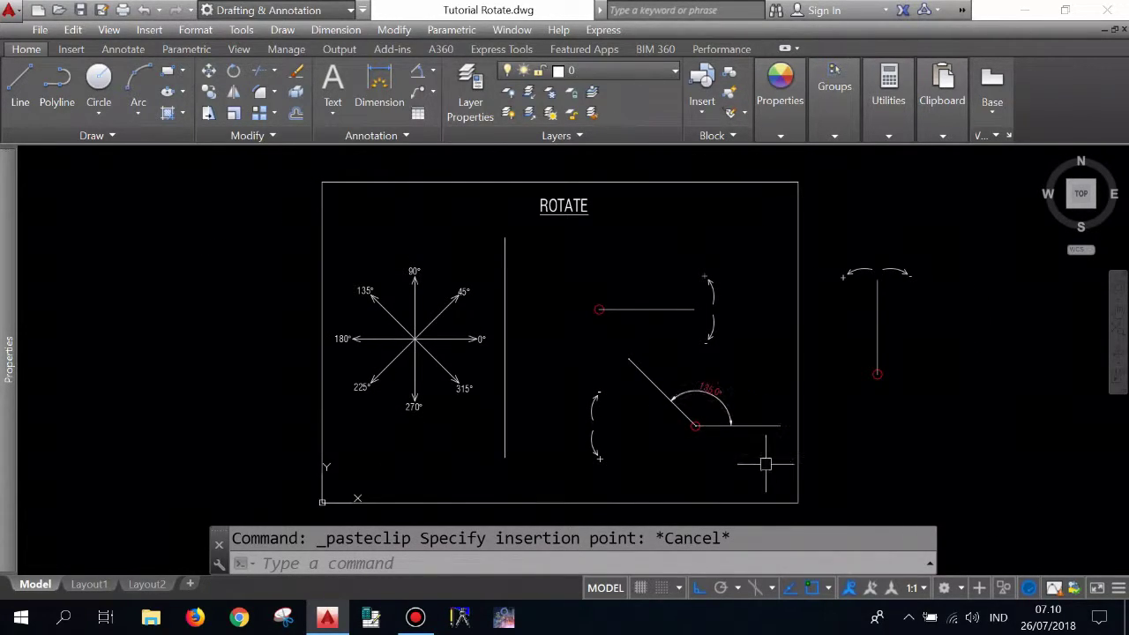
text(z)
key(Return)
scroll(752, 288, up, 2)
scroll(752, 289, up, 1)
key(Escape)
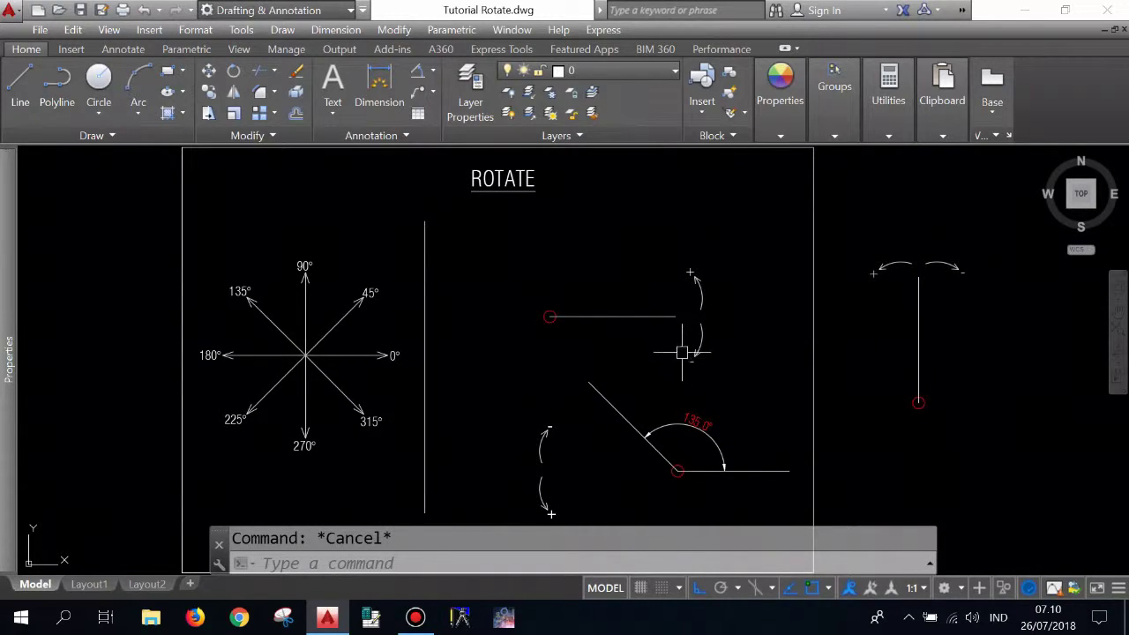
scroll(663, 352, down, 2)
scroll(572, 358, up, 2)
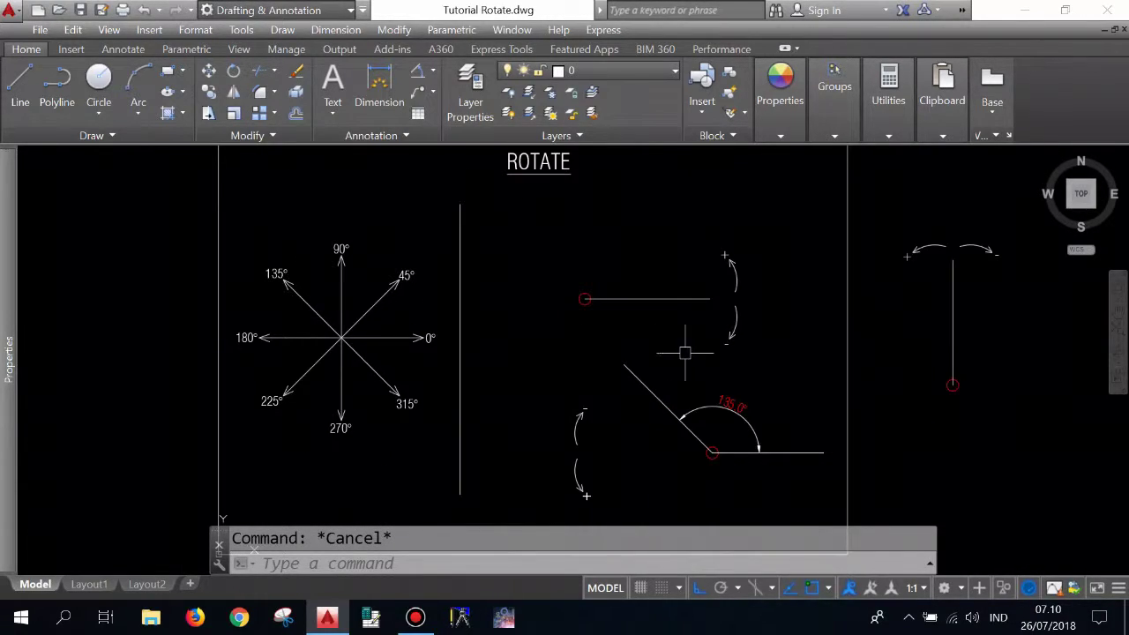
scroll(588, 330, down, 2)
scroll(896, 318, up, 2)
Move the T-shaped arrow sketch to its new position with MOVE.
key(m)
key(Return)
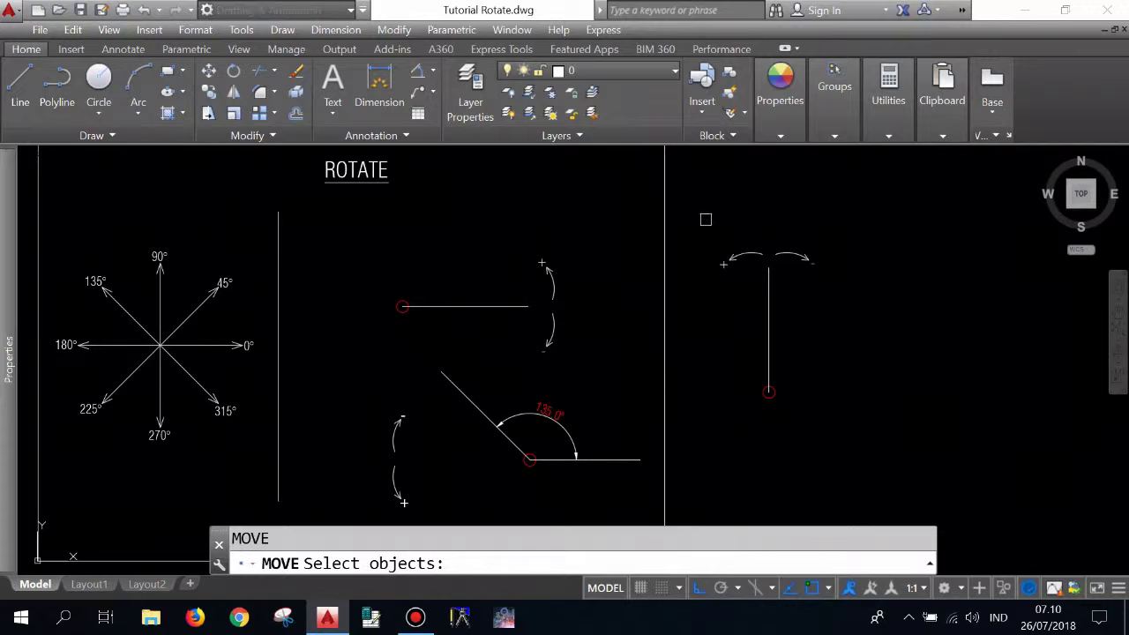
click(705, 212)
click(917, 446)
key(Return)
click(860, 436)
click(948, 457)
scroll(944, 433, up, 2)
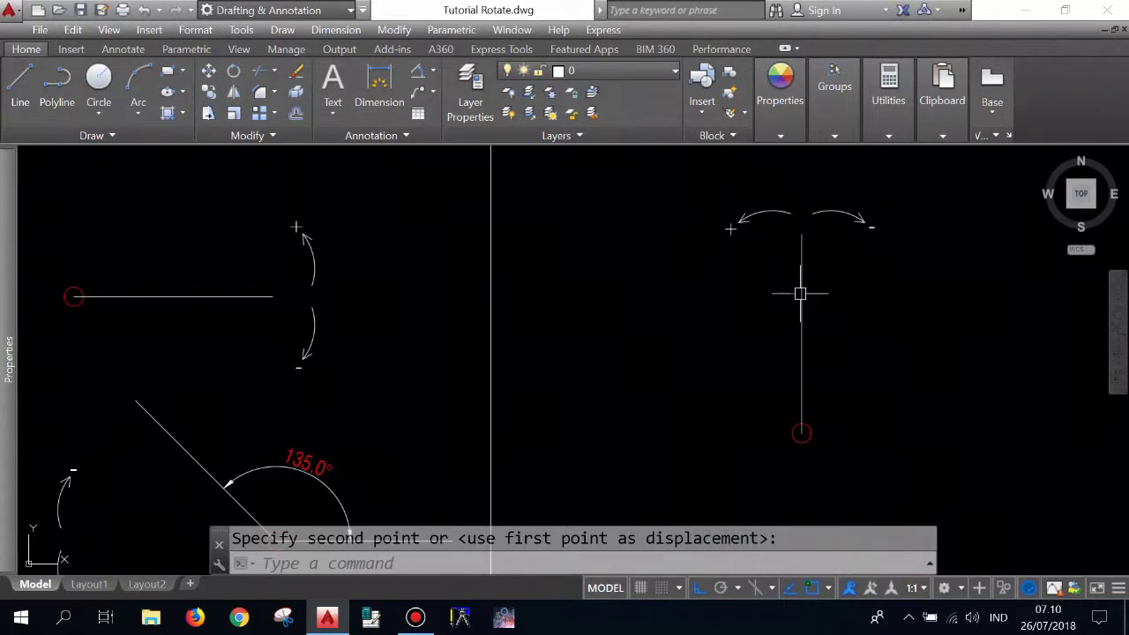
scroll(814, 312, down, 2)
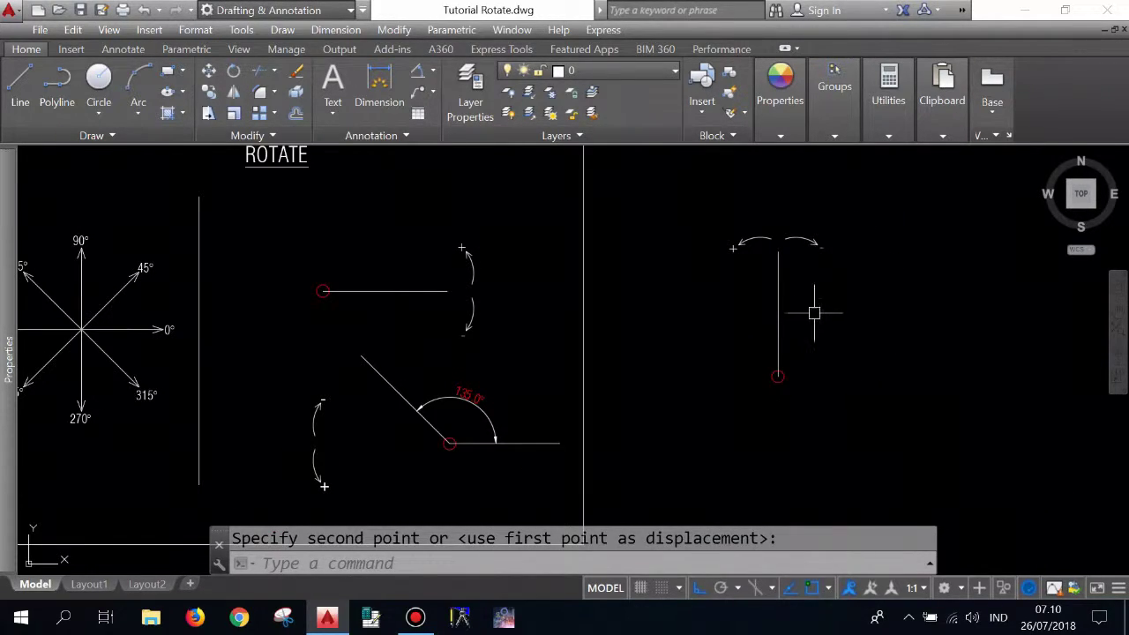
Rotate the vertical line about its lower end using Reference 0 and new angle 45.
click(233, 70)
click(840, 328)
click(710, 284)
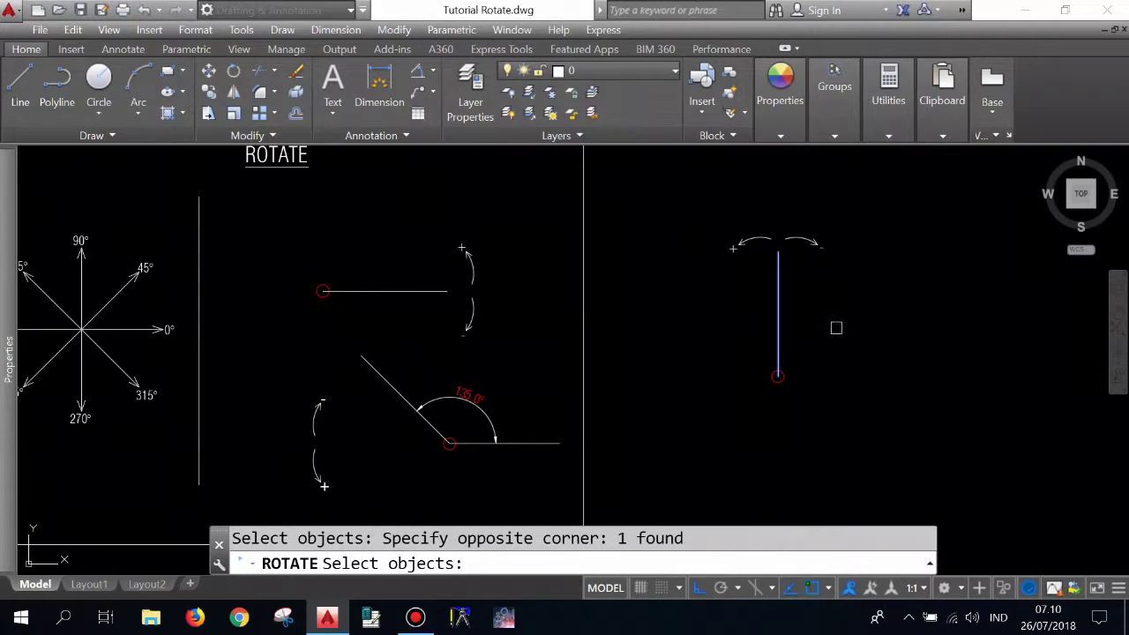
key(Return)
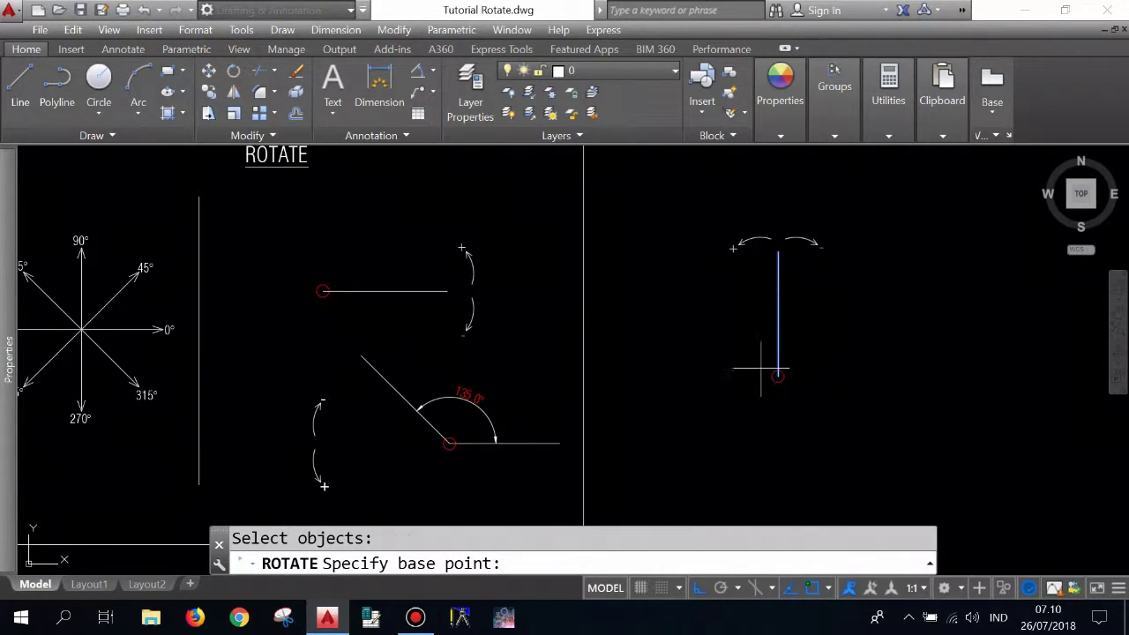
scroll(765, 377, up, 2)
click(782, 377)
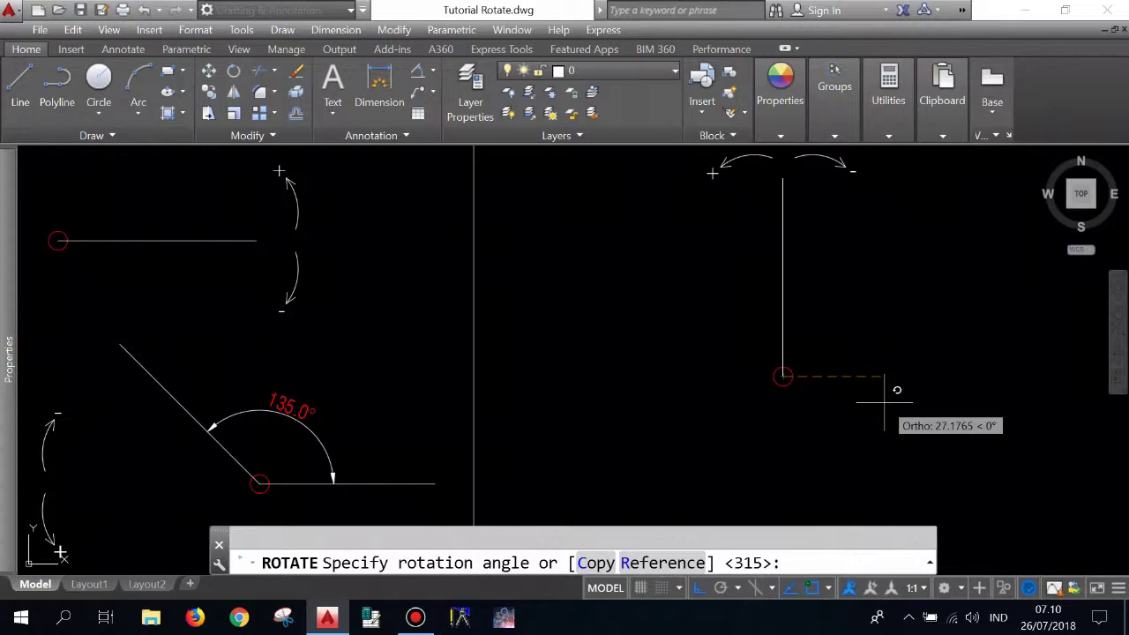
text(r)
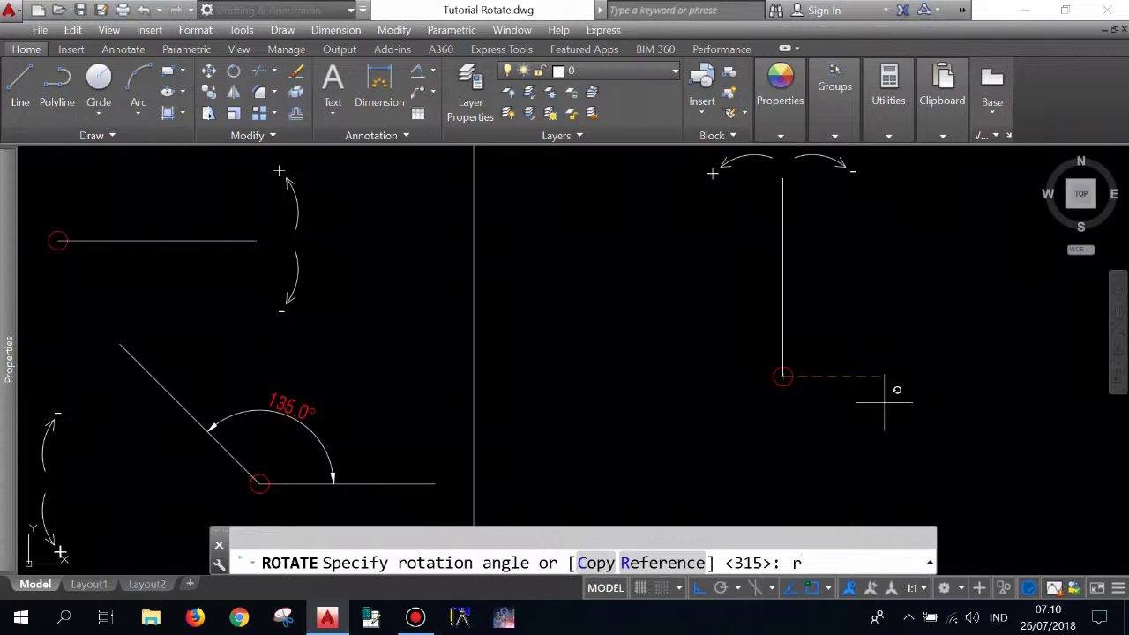
key(Return)
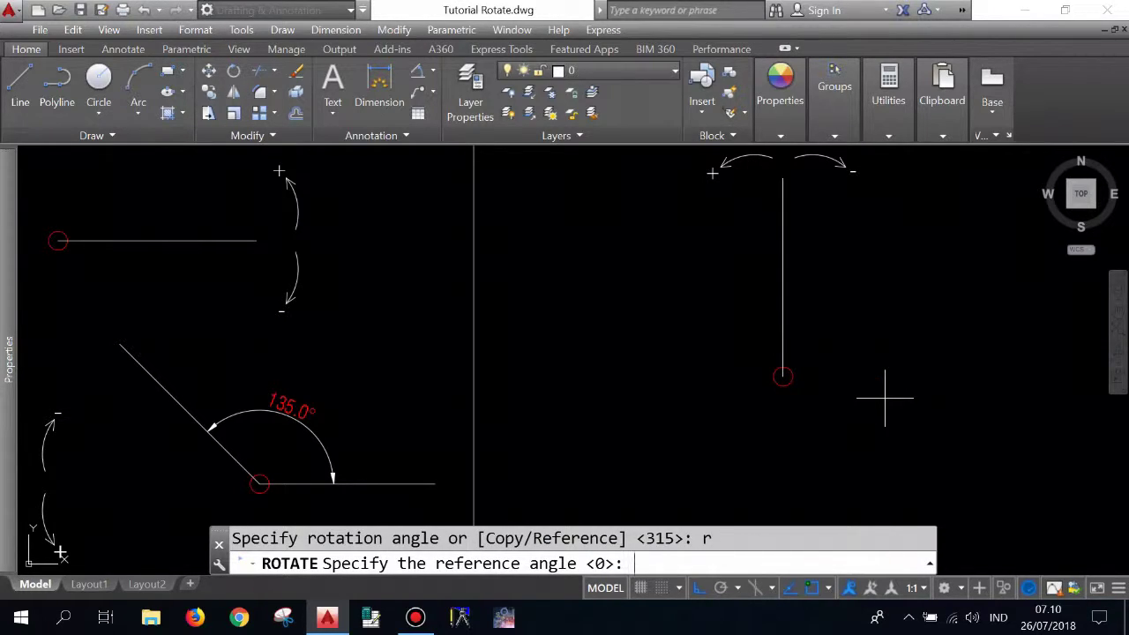
text(0)
key(Return)
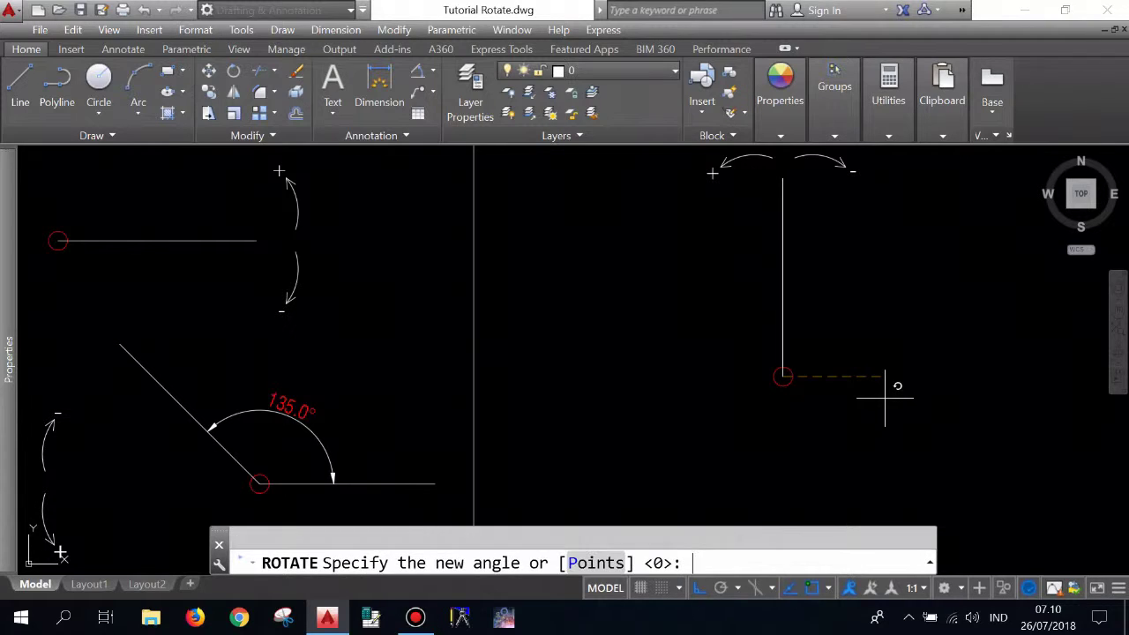
text(4)
text(5)
key(Return)
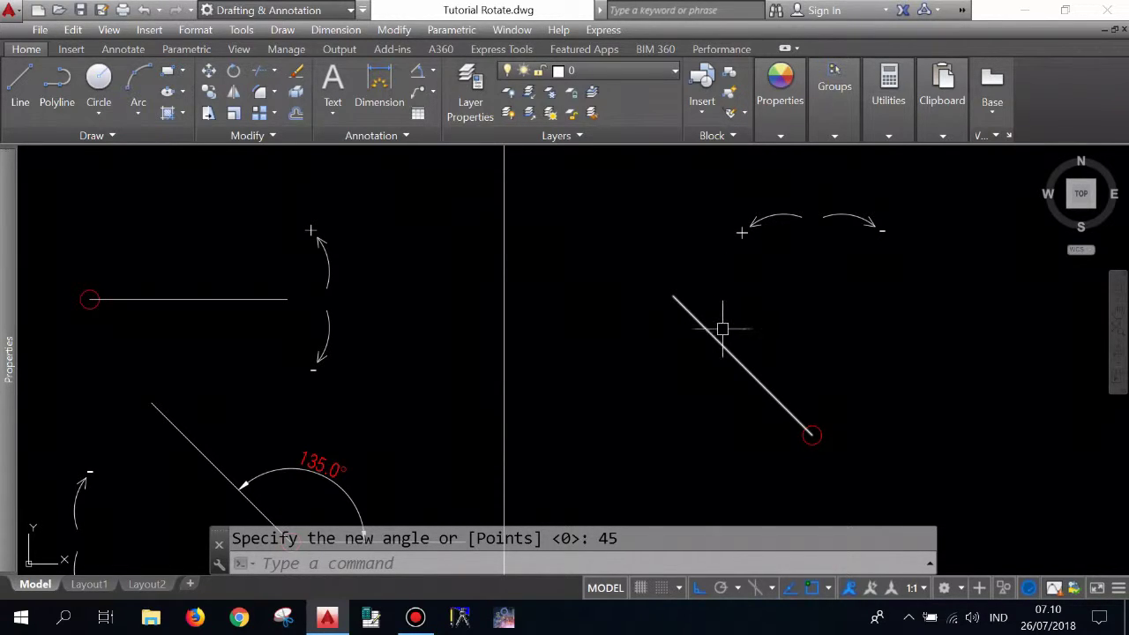
Draw a new vertical line straight up from the pivot point.
text(l)
key(Return)
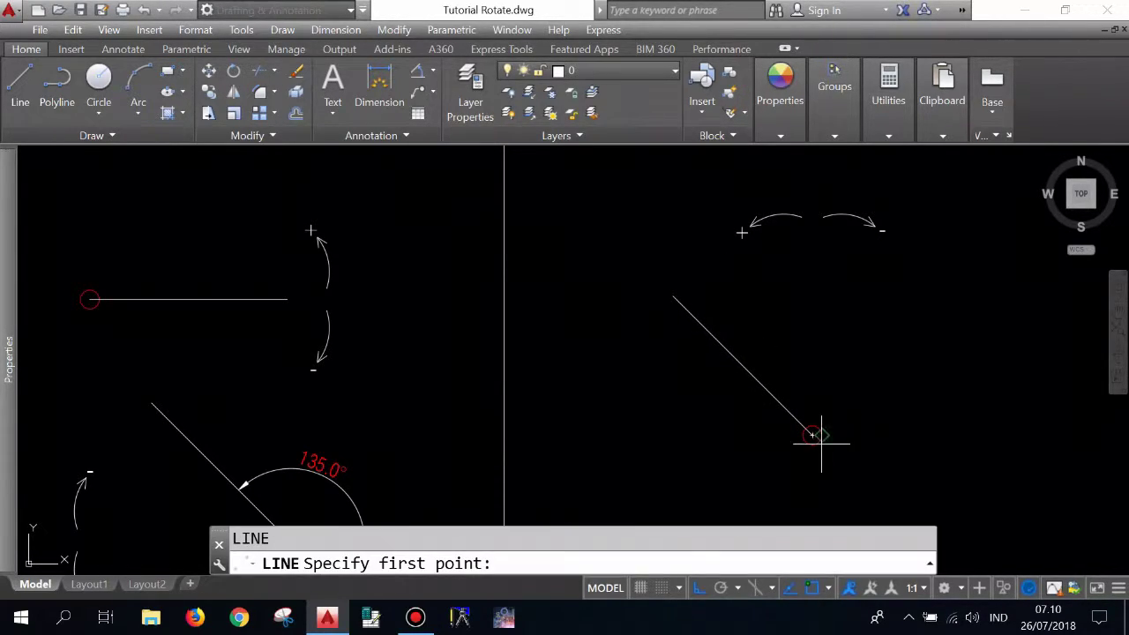
click(812, 434)
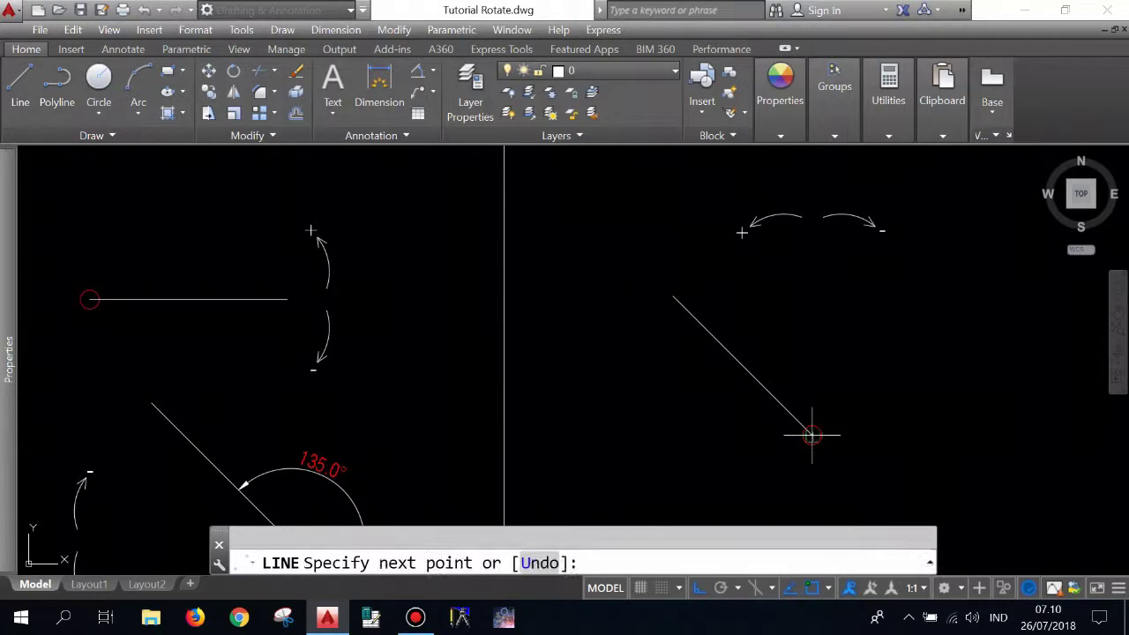
click(812, 250)
key(Escape)
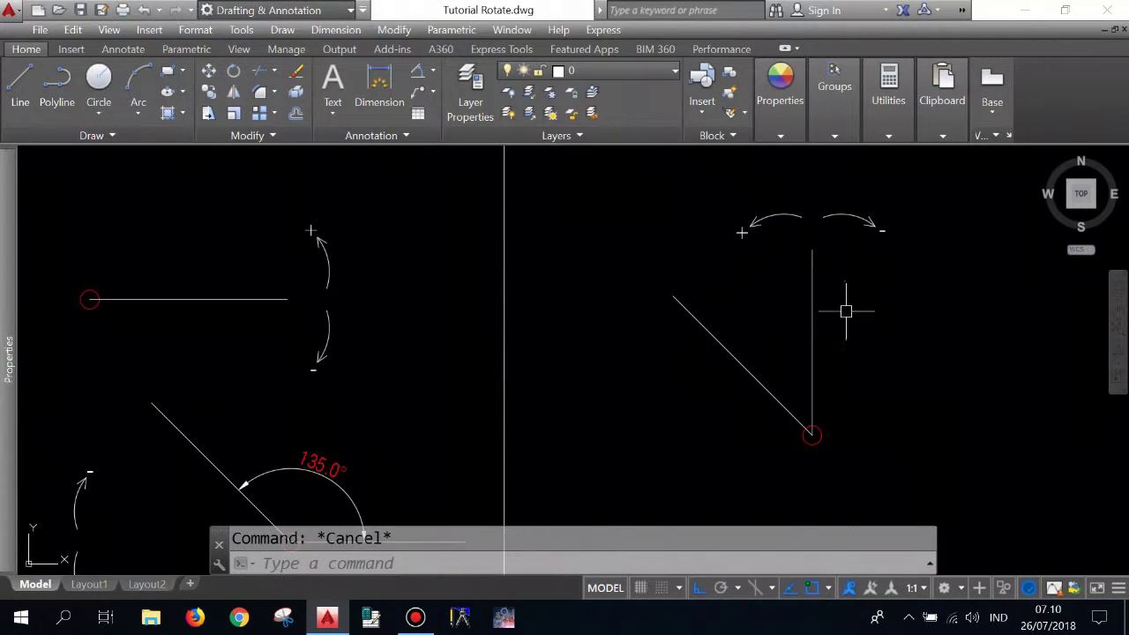
Rotate the new line 45° clockwise about its lower endpoint using Reference 0, forming a V.
text(ro)
key(Return)
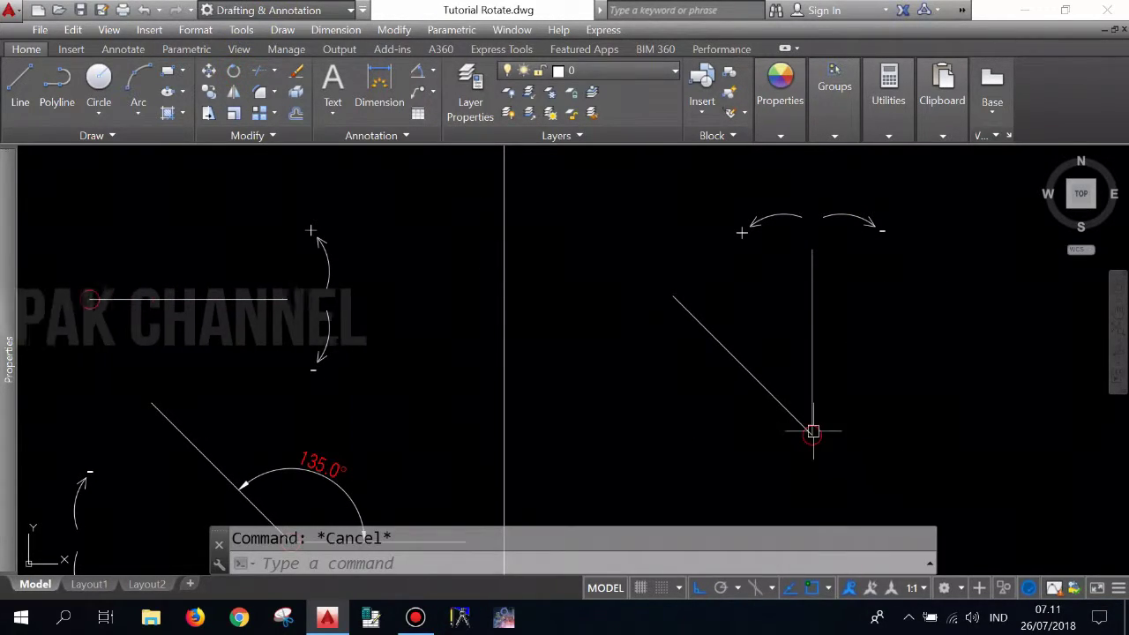
click(233, 75)
click(869, 390)
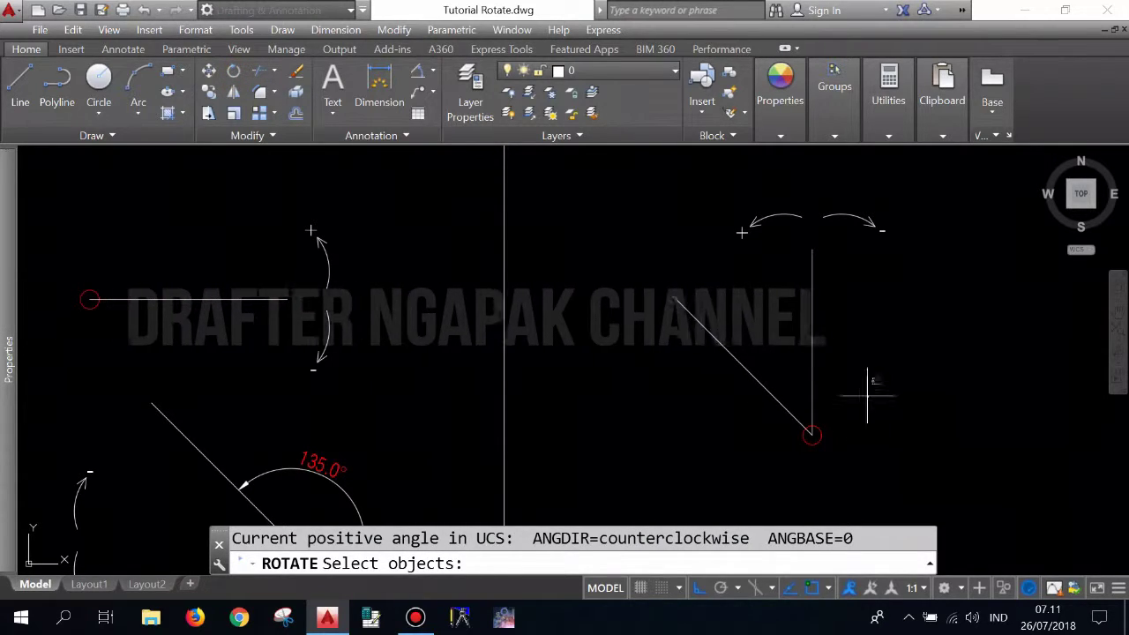
click(800, 333)
key(Return)
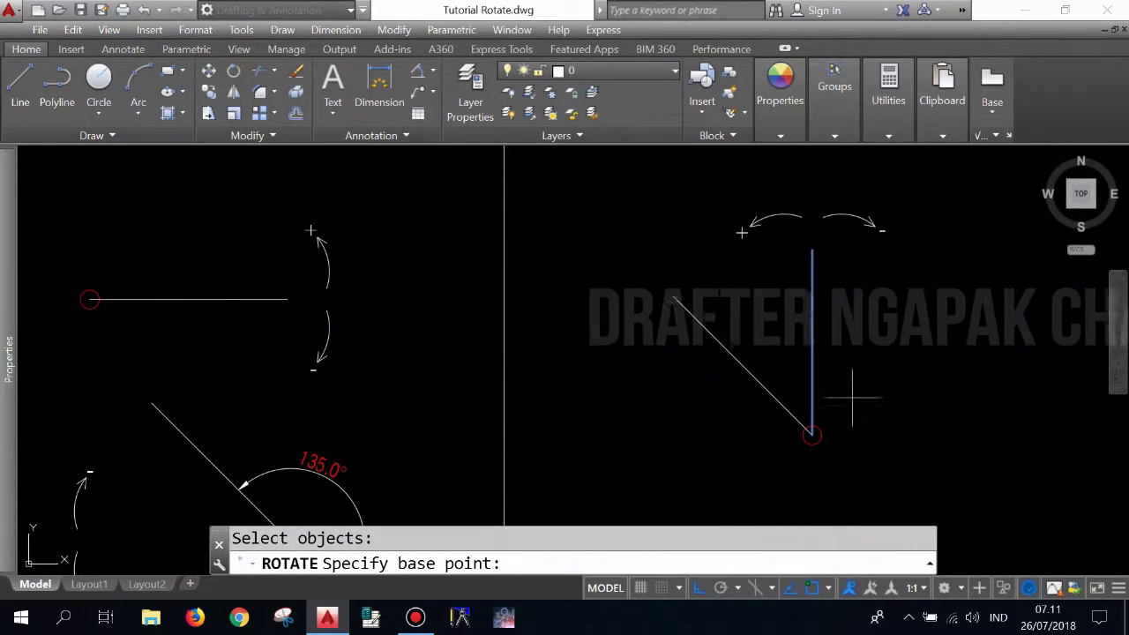
click(811, 434)
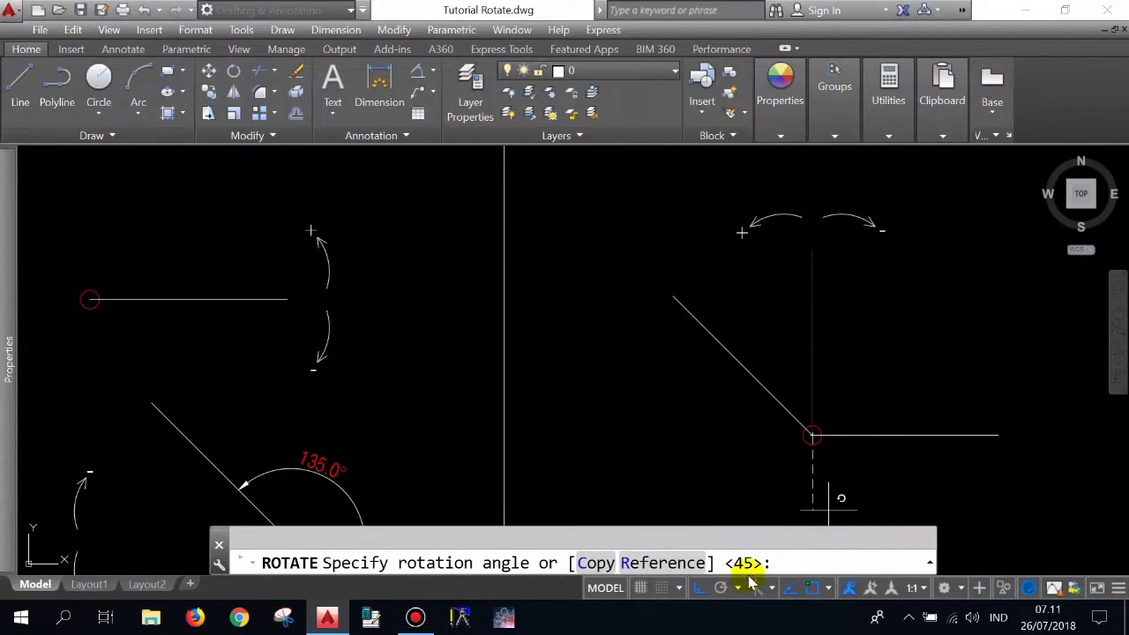
text(r)
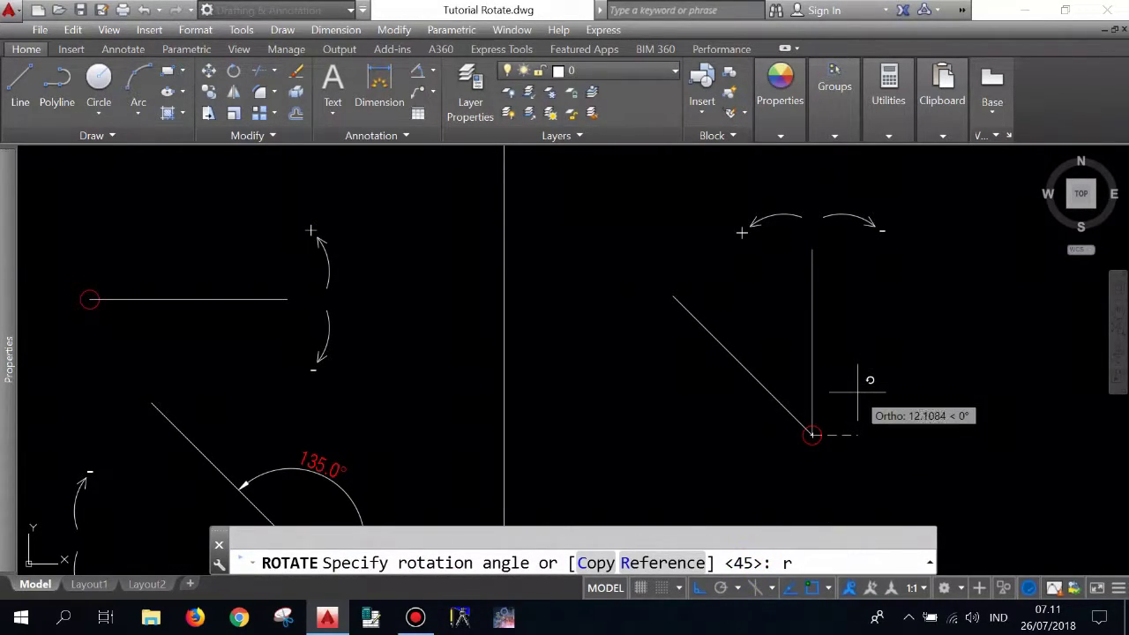
key(Return)
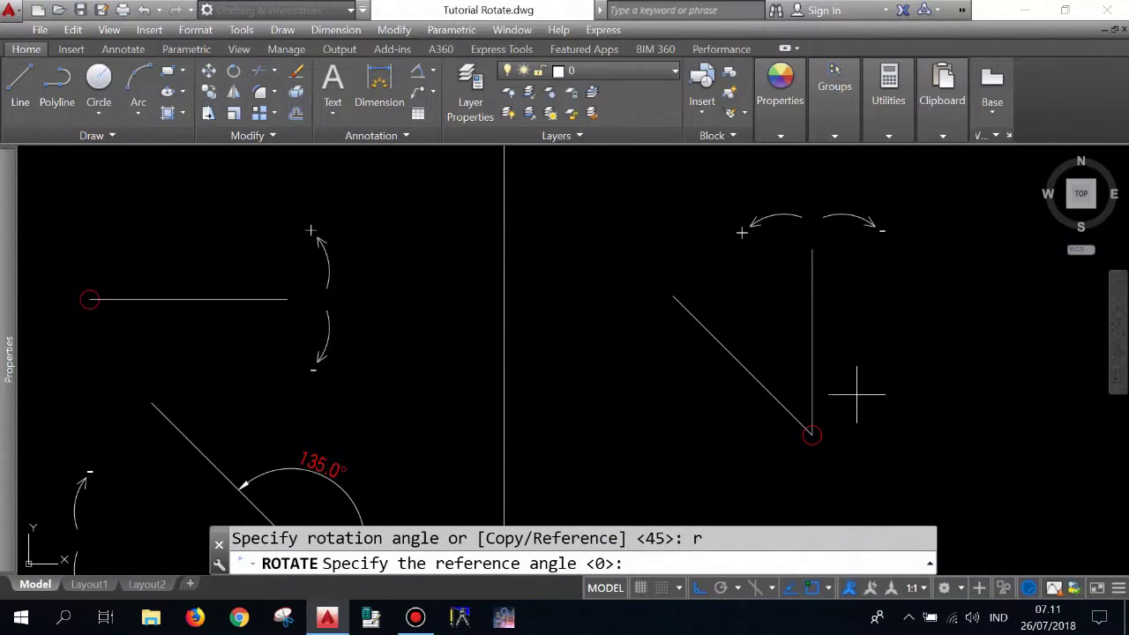
text(0)
key(Return)
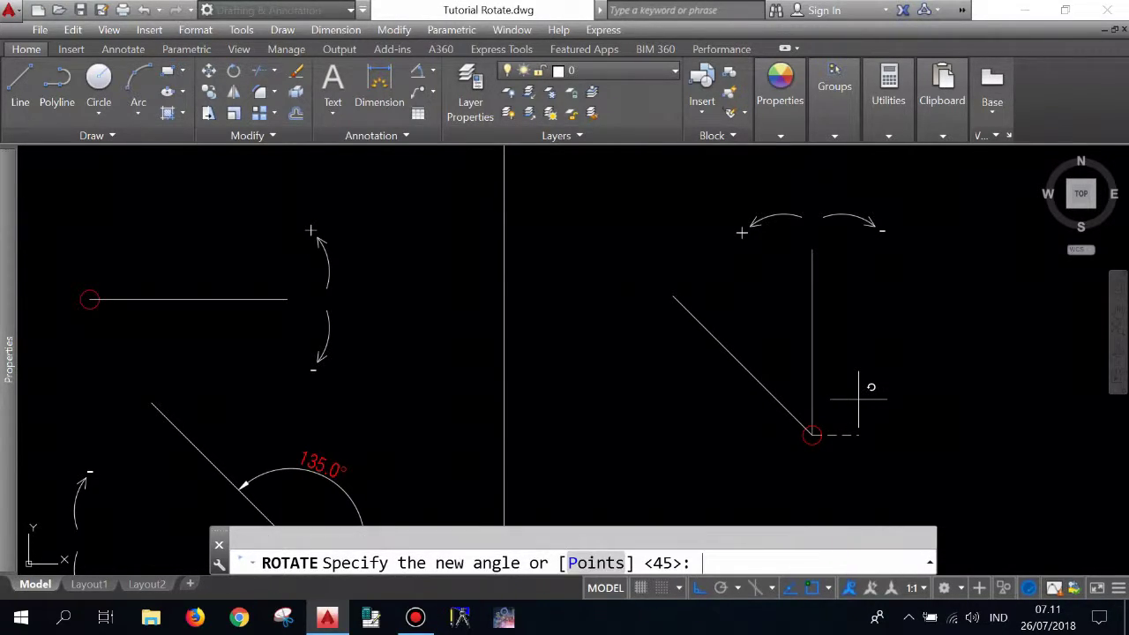
text(-45)
key(Return)
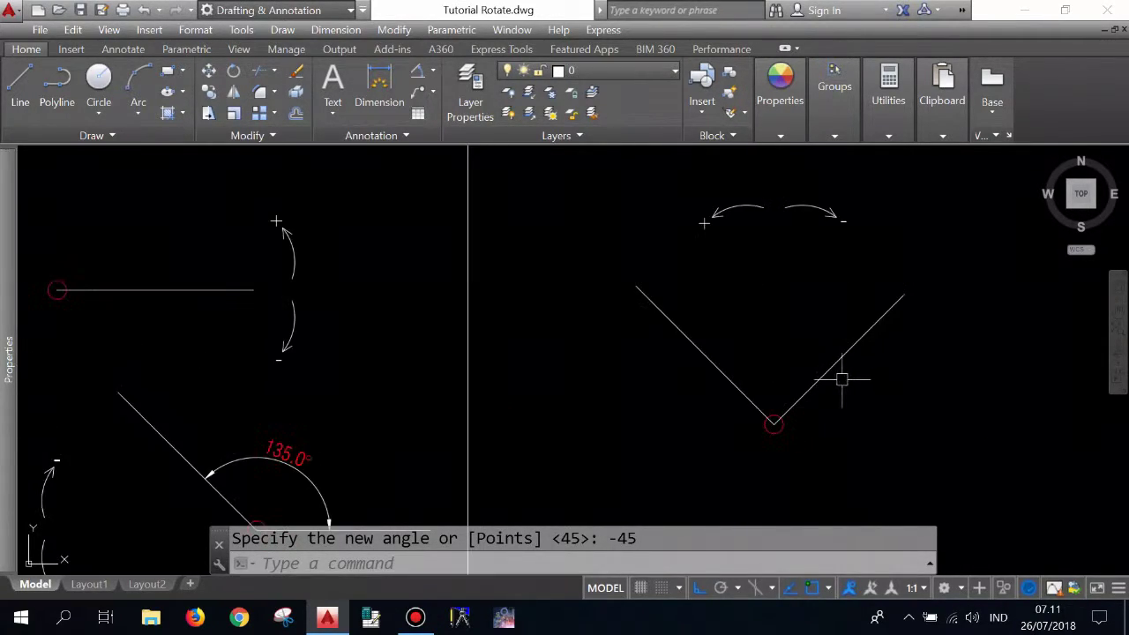
text(l)
key(Return)
Draw a vertical line straight up from the V's vertex.
click(732, 449)
scroll(731, 450, down, 3)
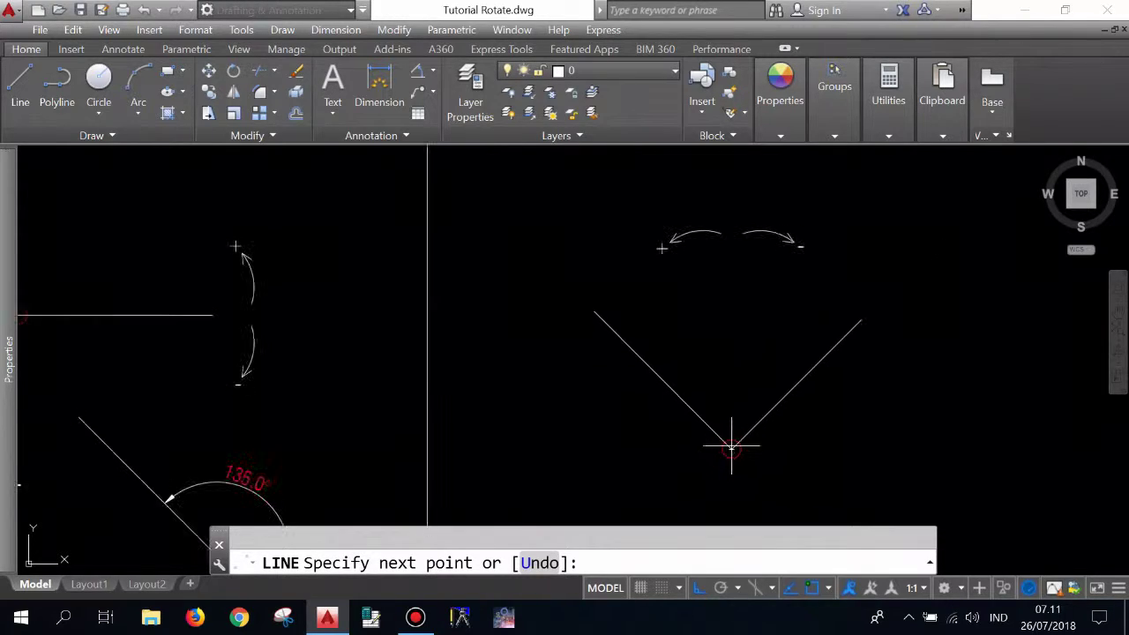
click(741, 278)
key(Escape)
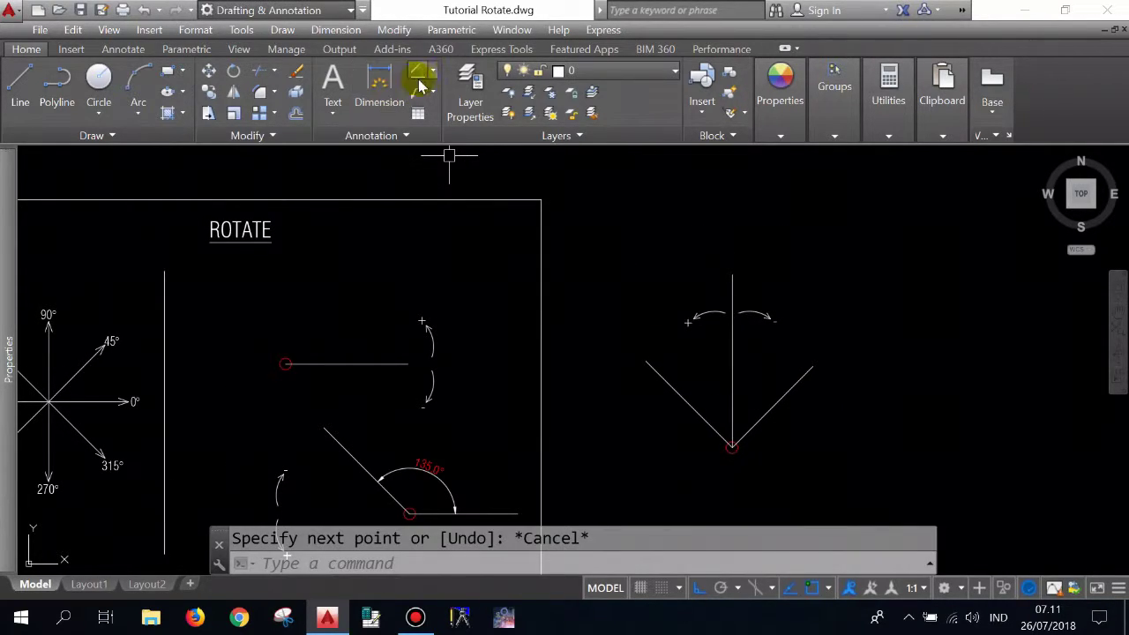
Add 45° angular dimensions between the vertical line and each V line, then zoom to extents.
click(420, 77)
scroll(736, 432, up, 2)
click(726, 404)
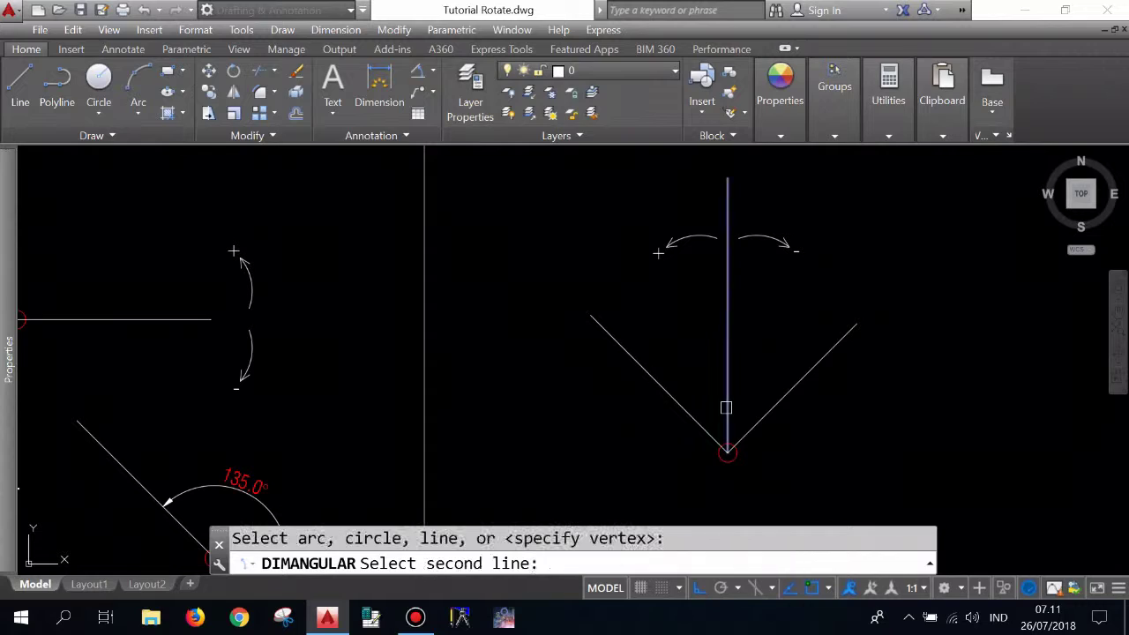
click(688, 408)
click(693, 328)
key(Return)
click(727, 397)
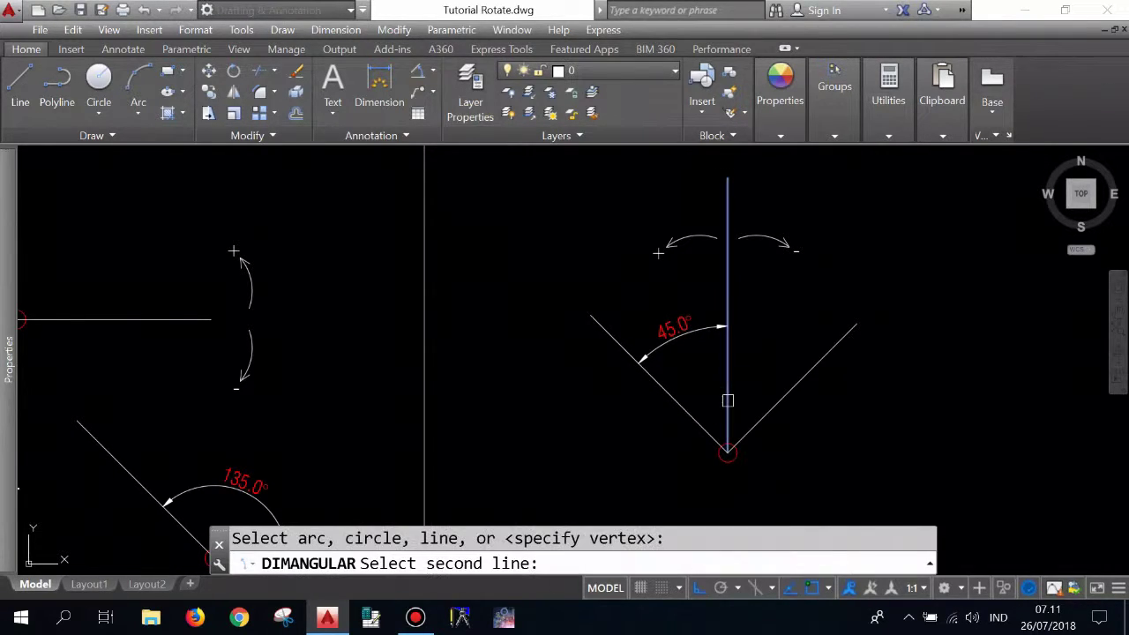
click(766, 408)
click(793, 328)
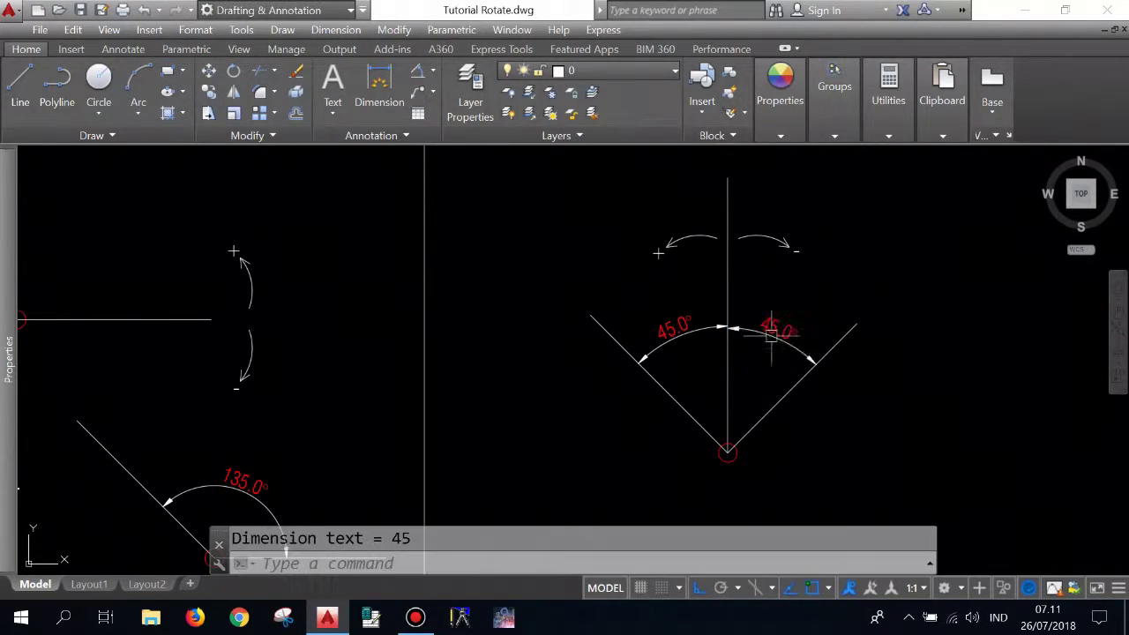
scroll(789, 309, down, 4)
scroll(373, 292, up, 3)
scroll(499, 312, up, 1)
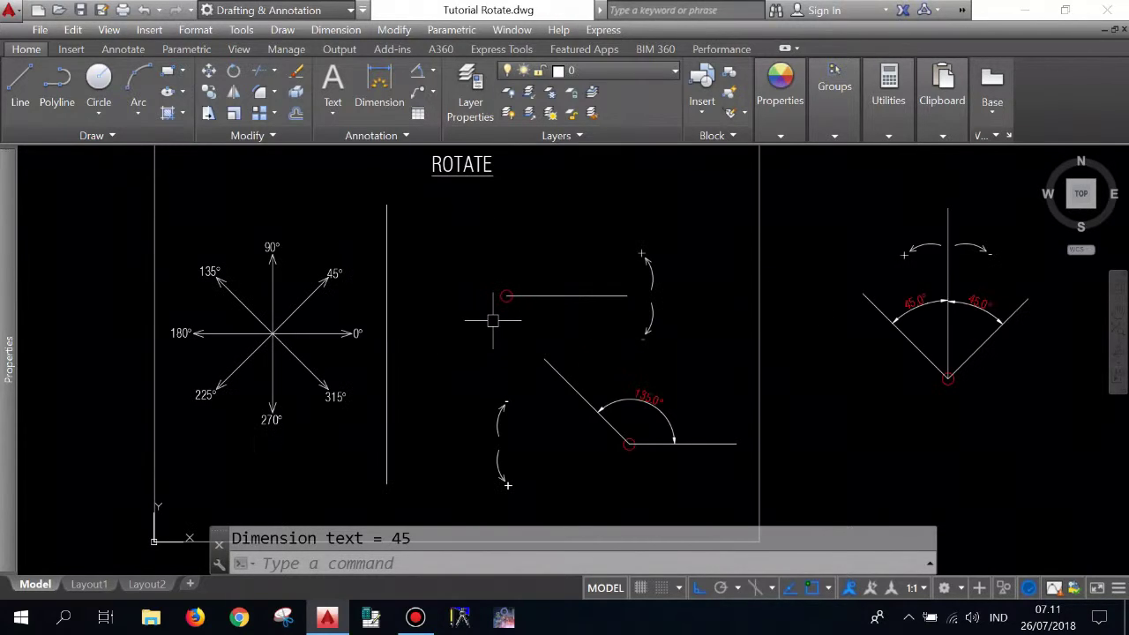
middle_click(499, 321)
key(Escape)
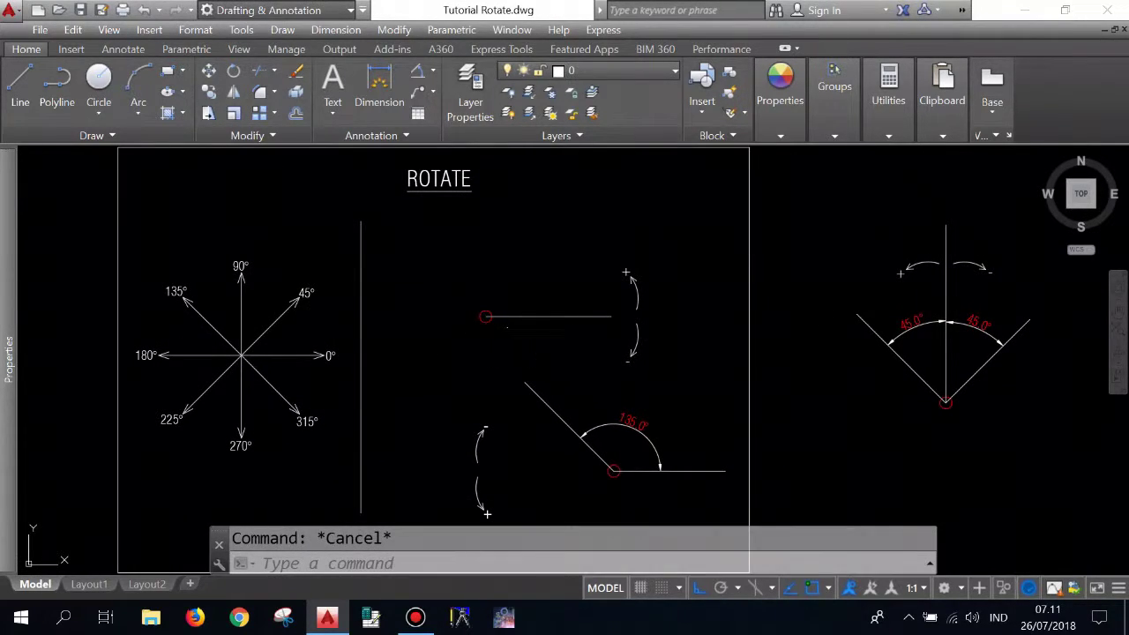